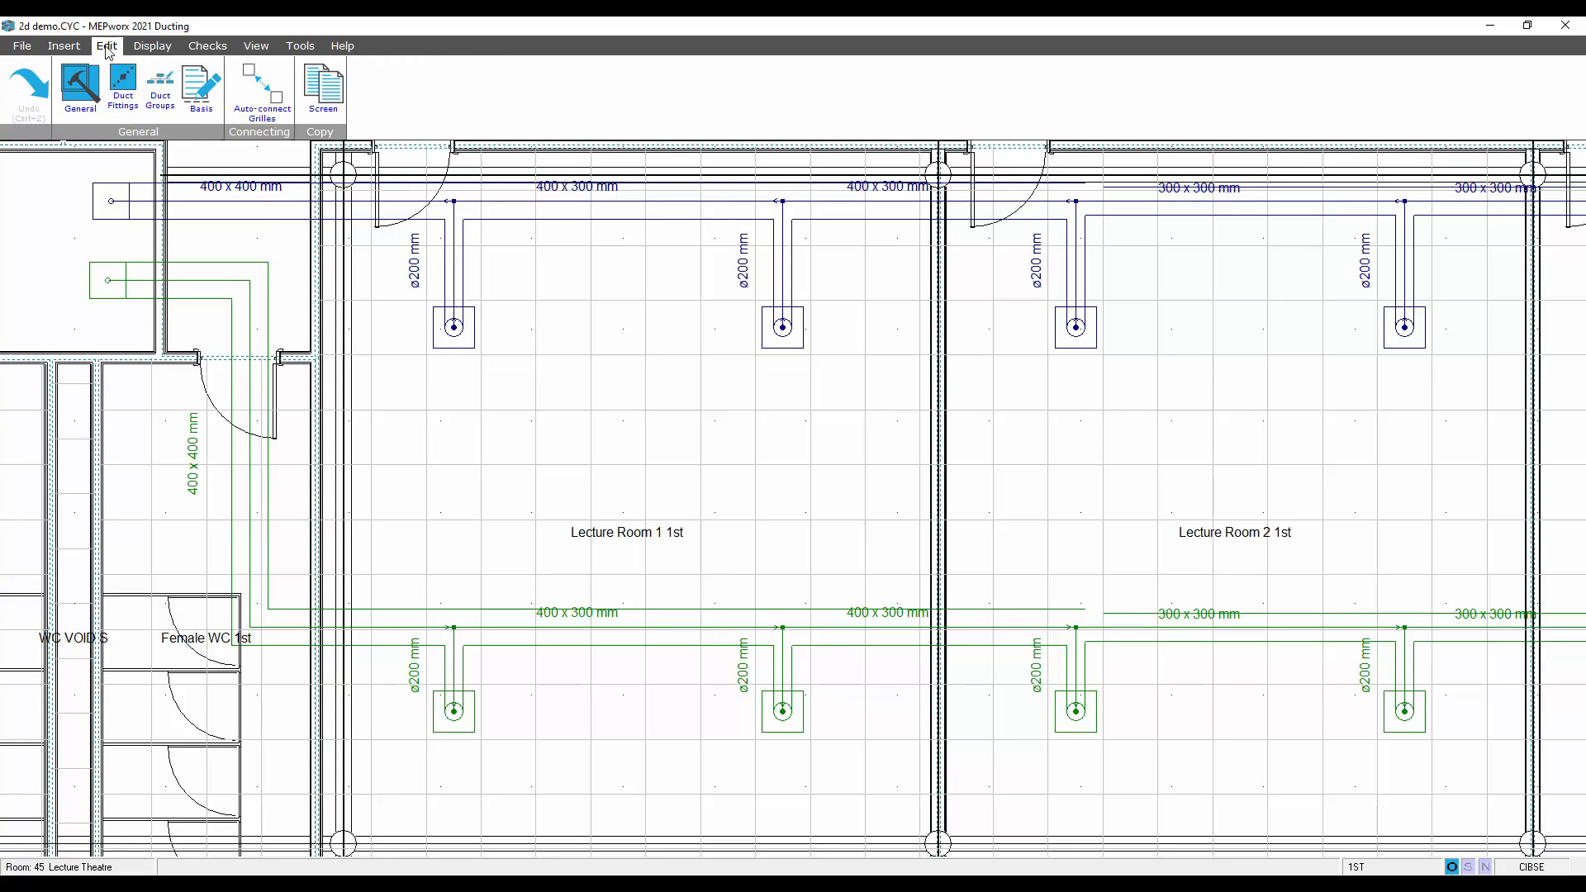
Insert a fire damper with a 10 Pa pressure drop where the green supply duct passes through the wall into Lecture Room 1
{"action": "left_click", "coordinate": [121, 85]}
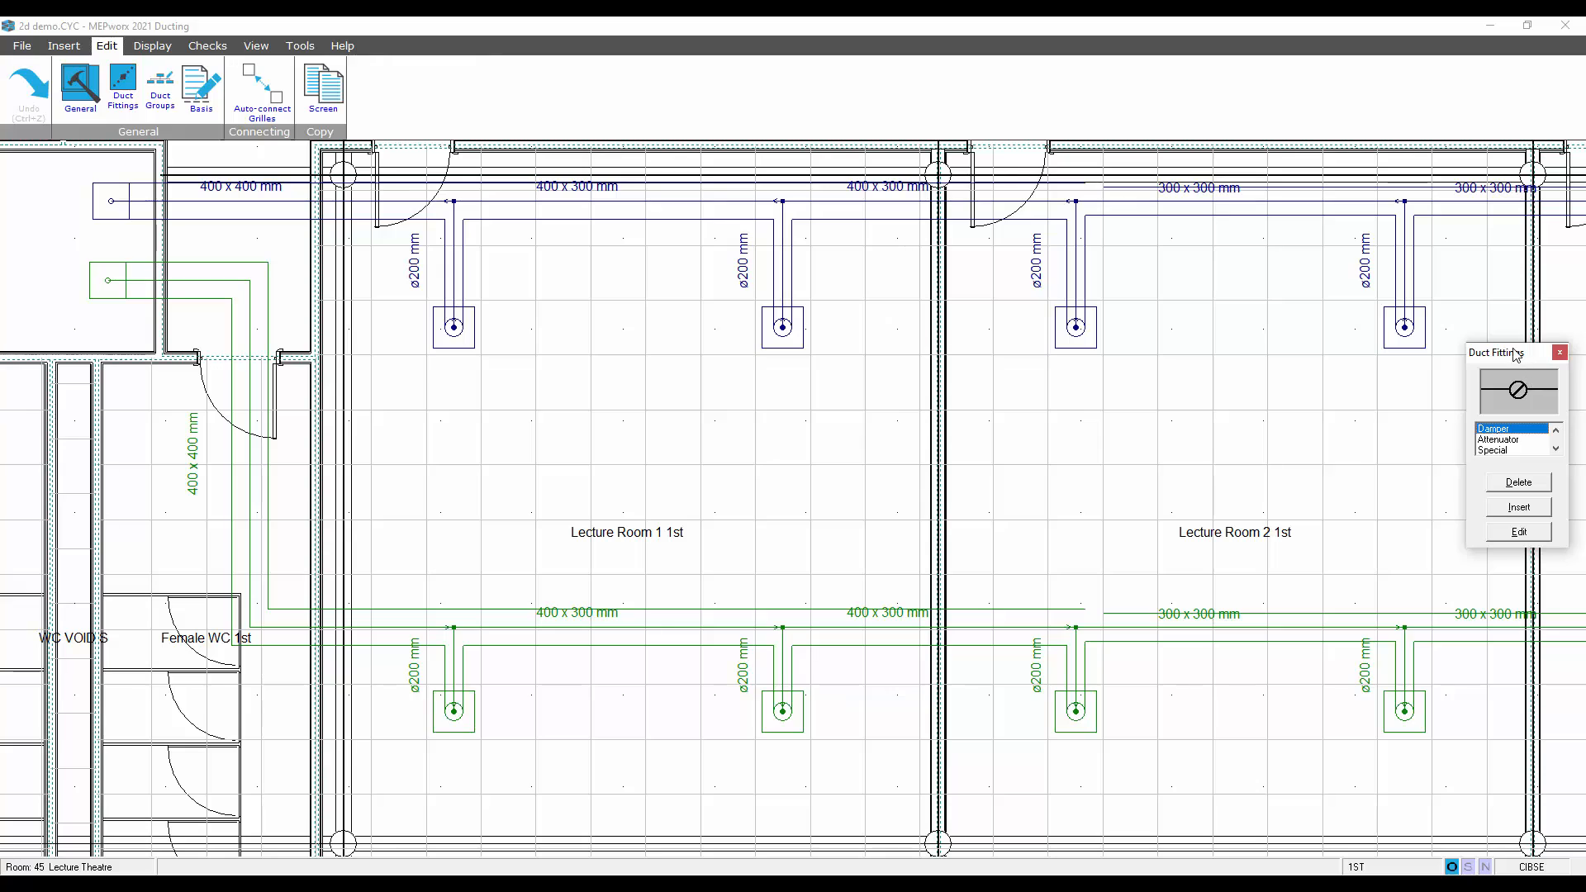
{"action": "left_click_drag", "start_coordinate": [1520, 358], "coordinate": [634, 289]}
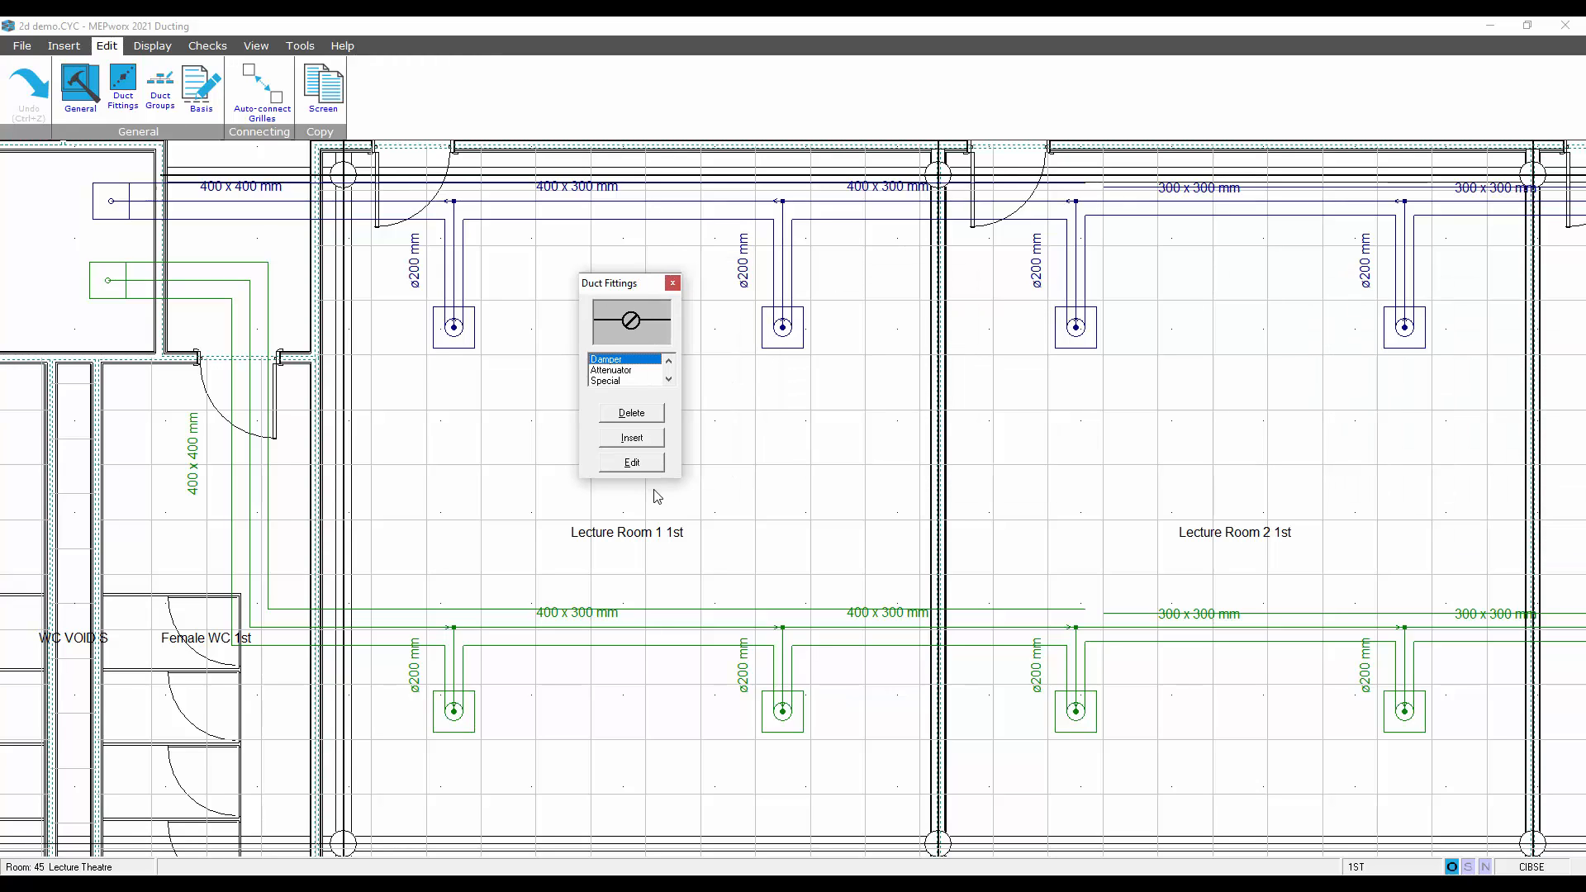
{"action": "left_click", "coordinate": [669, 380]}
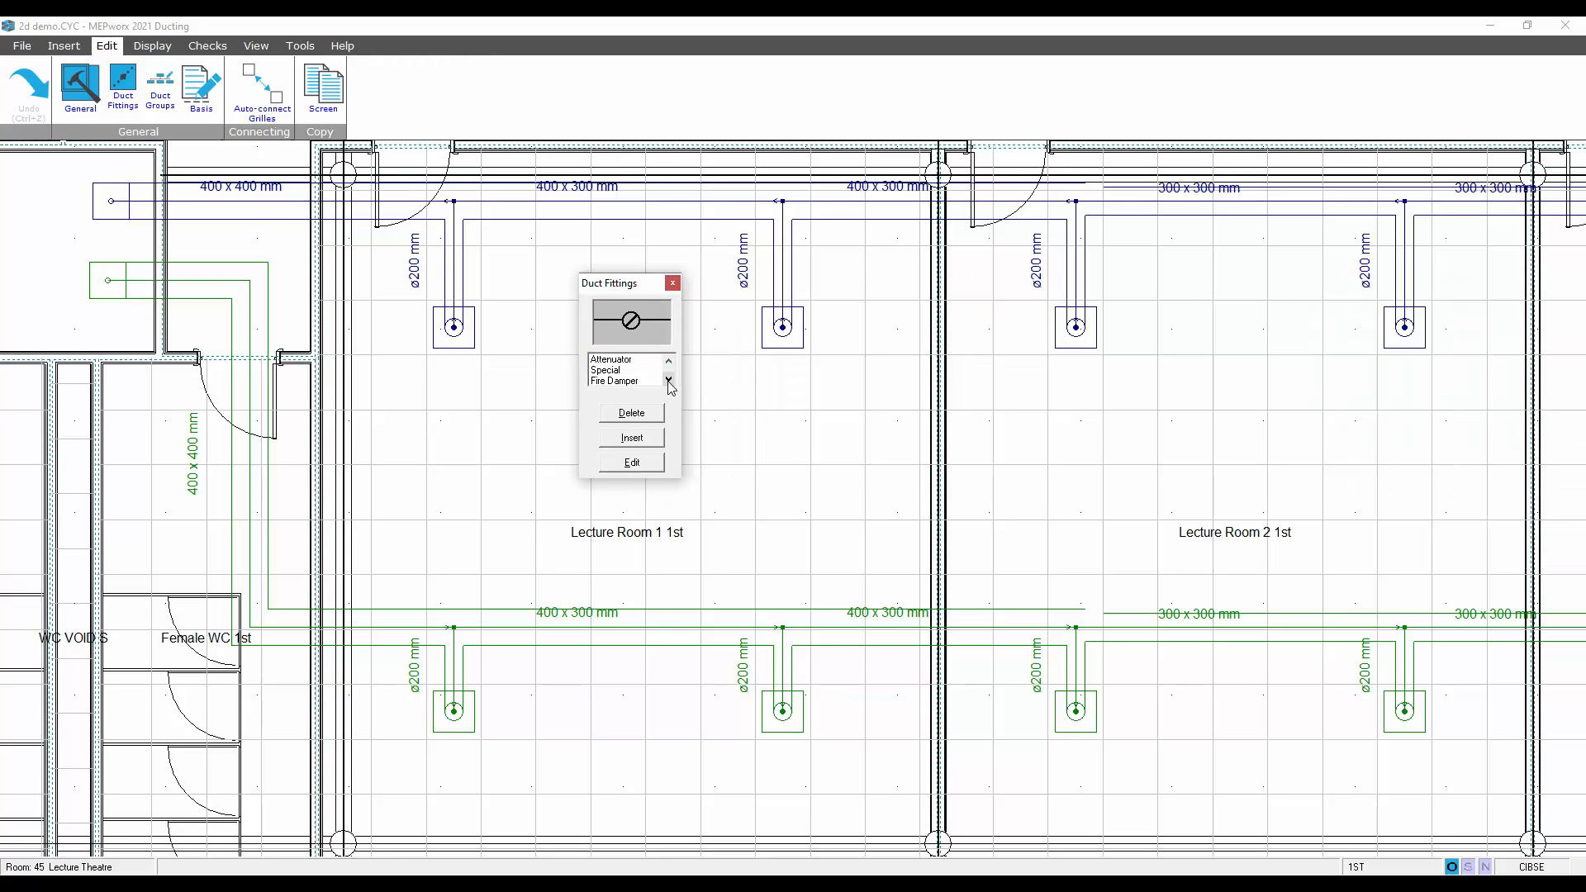
{"action": "left_click", "coordinate": [638, 381]}
{"action": "left_click", "coordinate": [648, 443]}
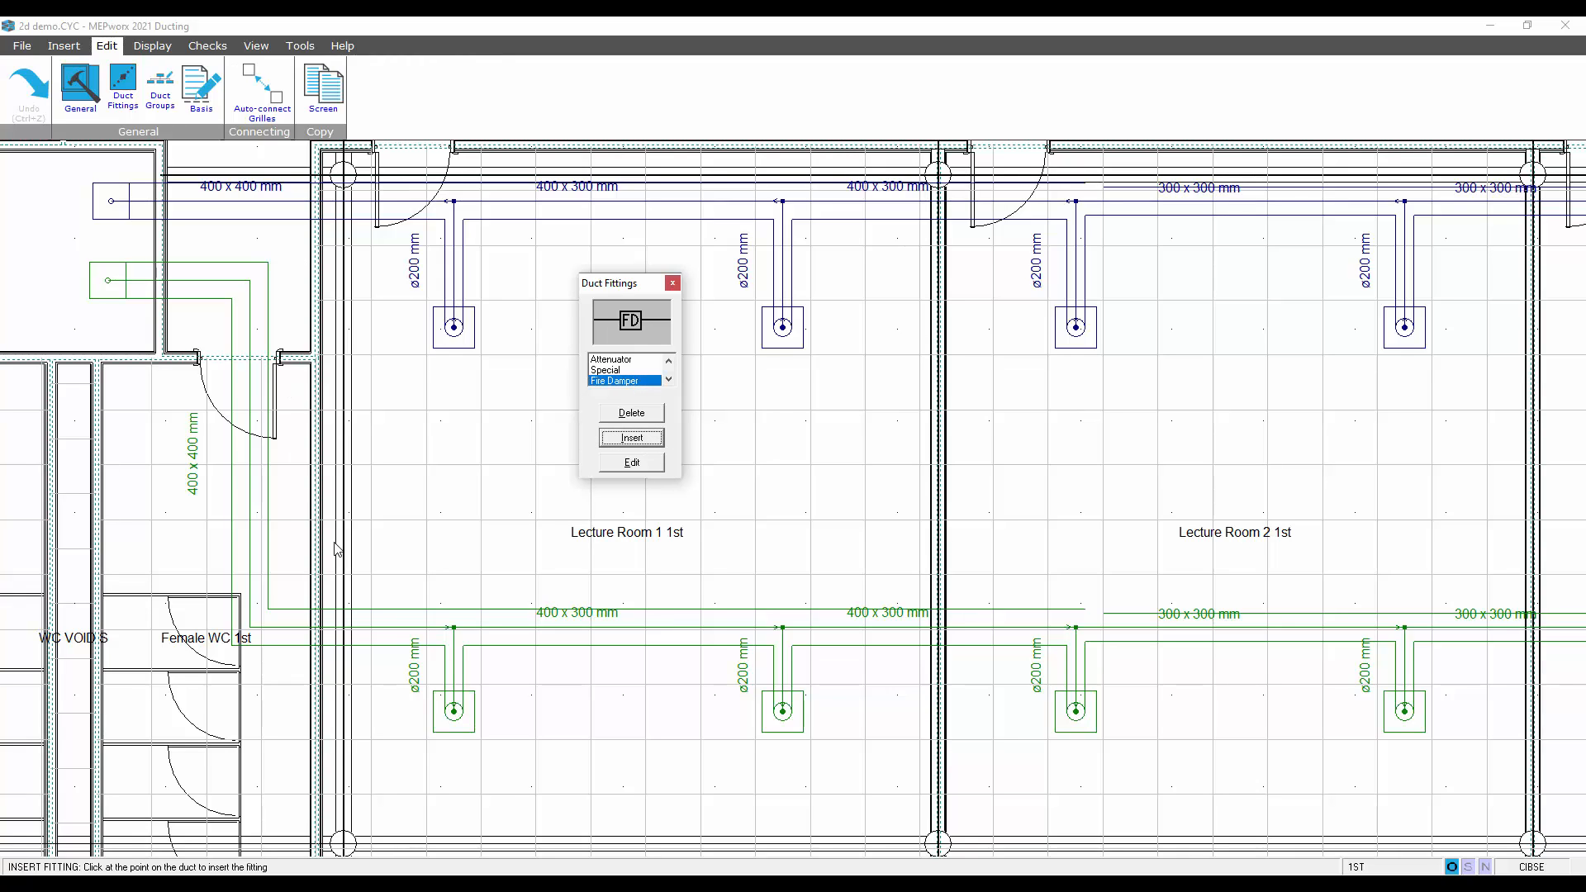
{"action": "left_click", "coordinate": [319, 632]}
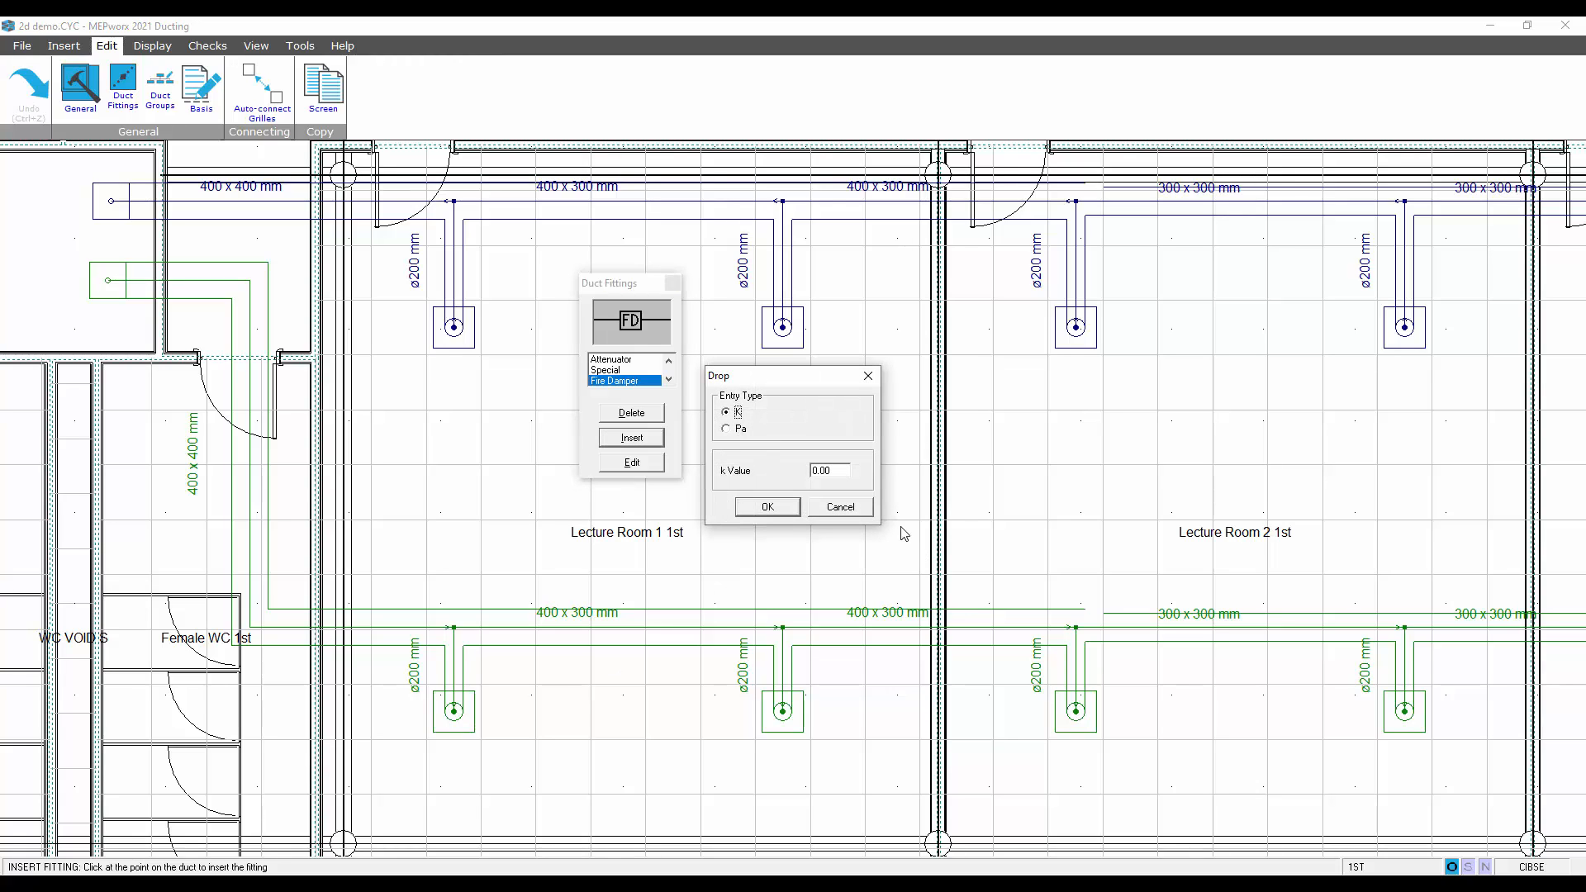
{"action": "left_click", "coordinate": [726, 428]}
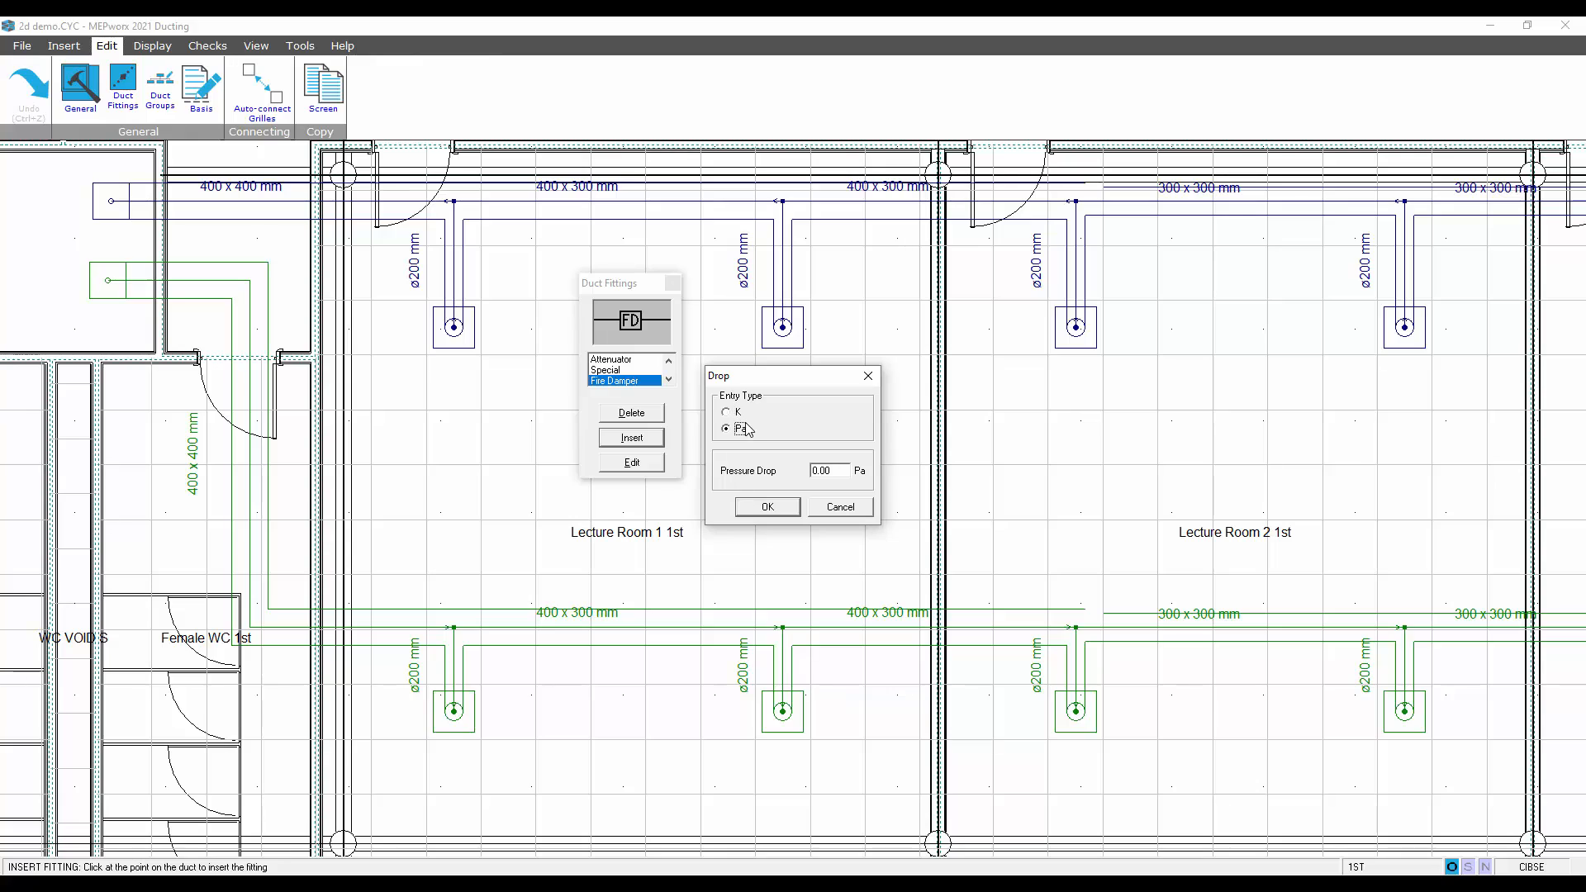
{"action": "double_click", "coordinate": [833, 469]}
{"action": "type", "text": "10"}
{"action": "left_click", "coordinate": [768, 507]}
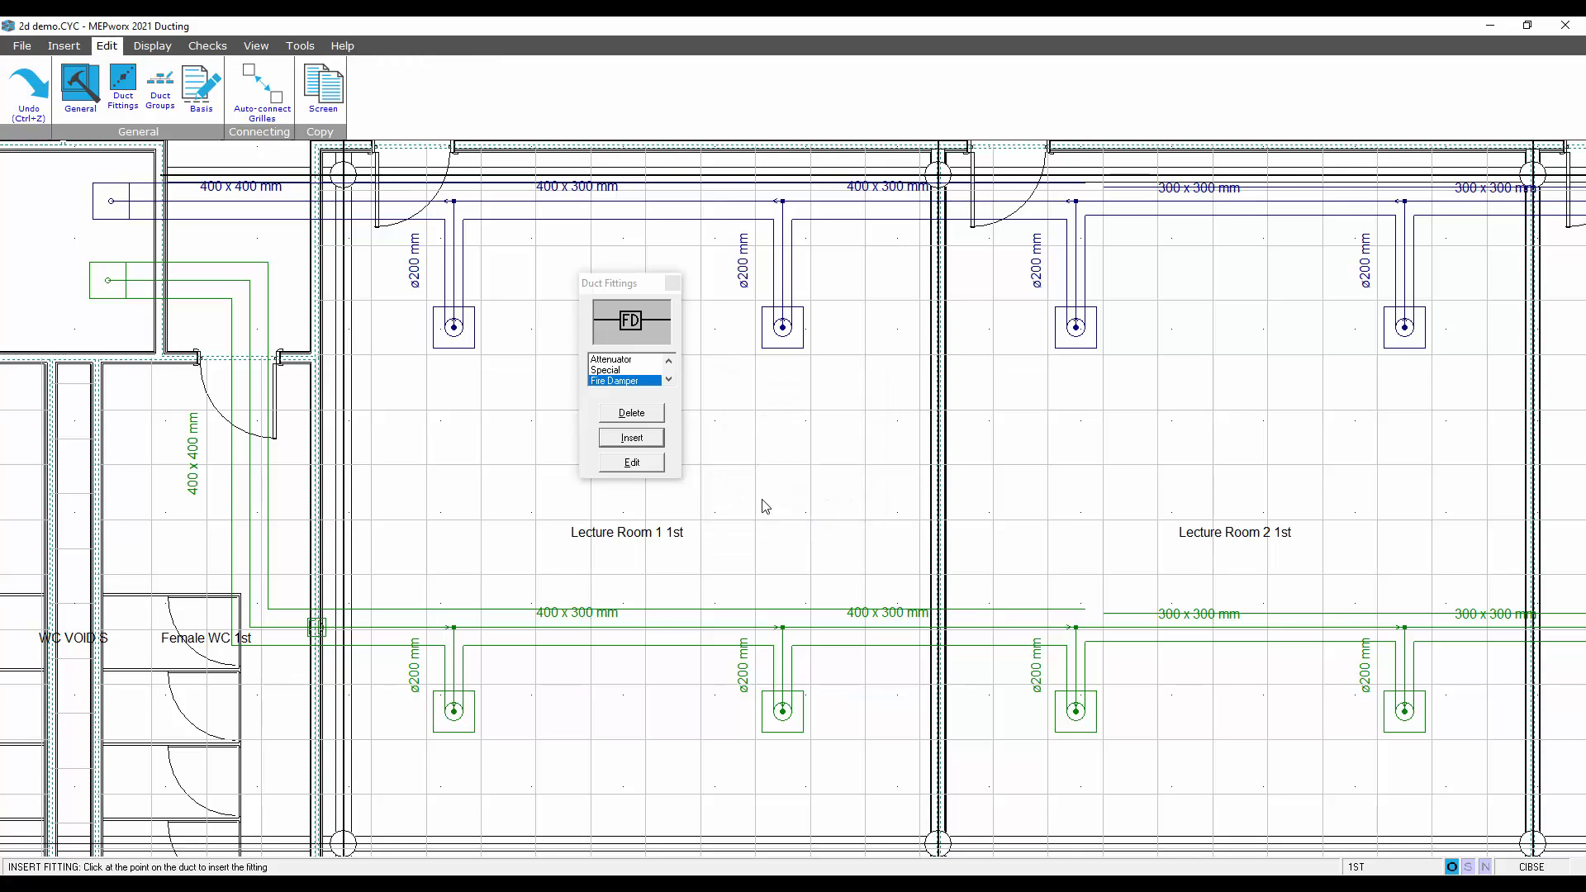
Insert a second 10 Pa fire damper on the supply duct at the wall between Lecture Rooms 1 and 2, and finish inserting fittings
{"action": "left_click", "coordinate": [642, 443]}
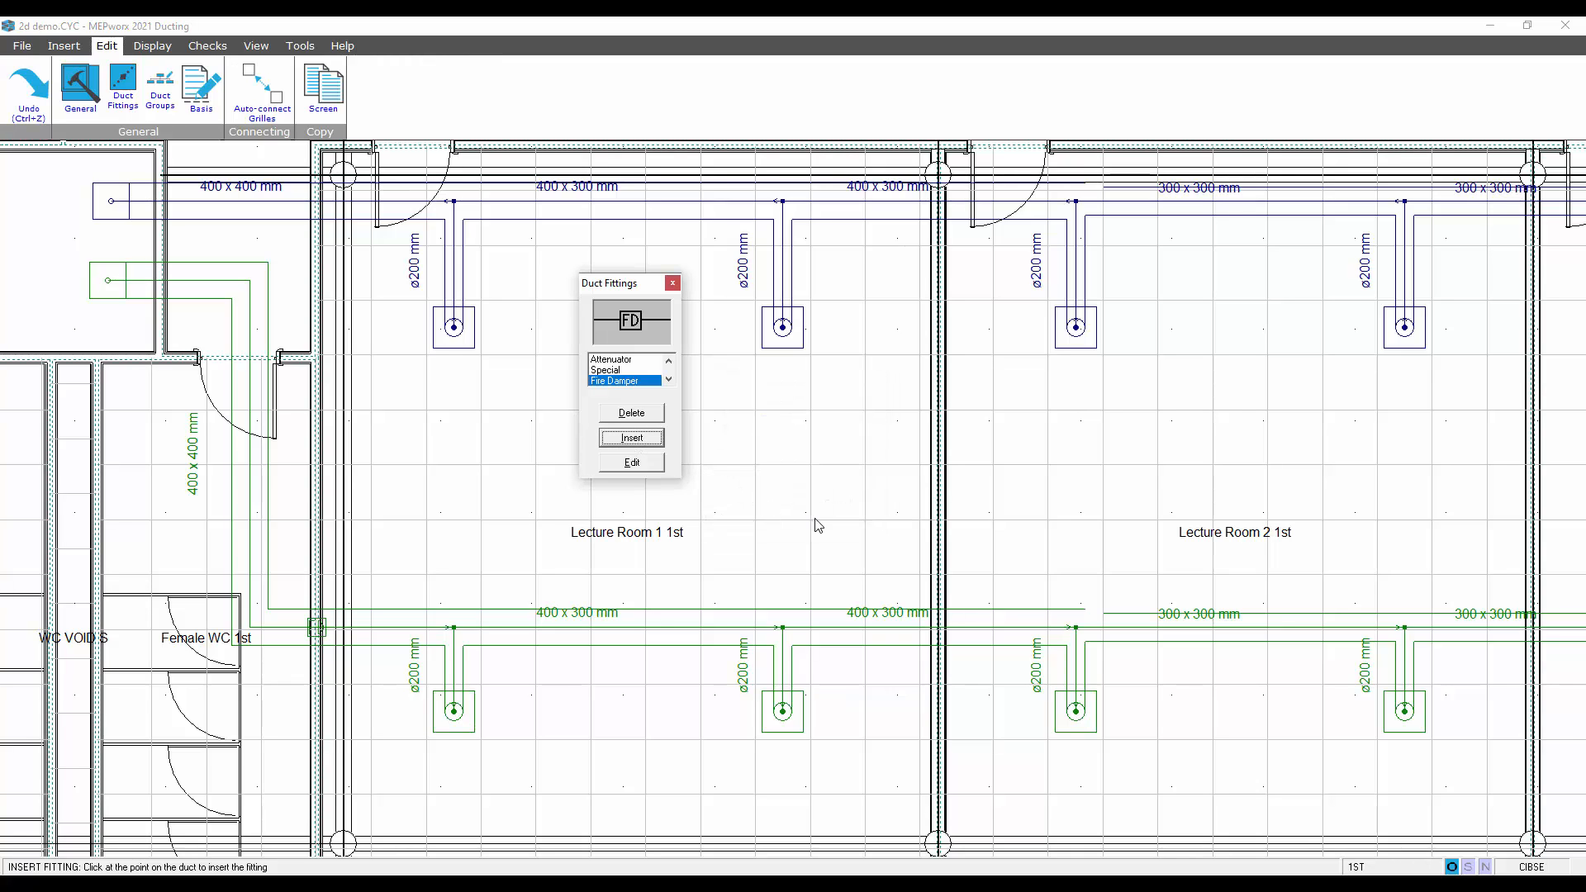
{"action": "left_click", "coordinate": [941, 630]}
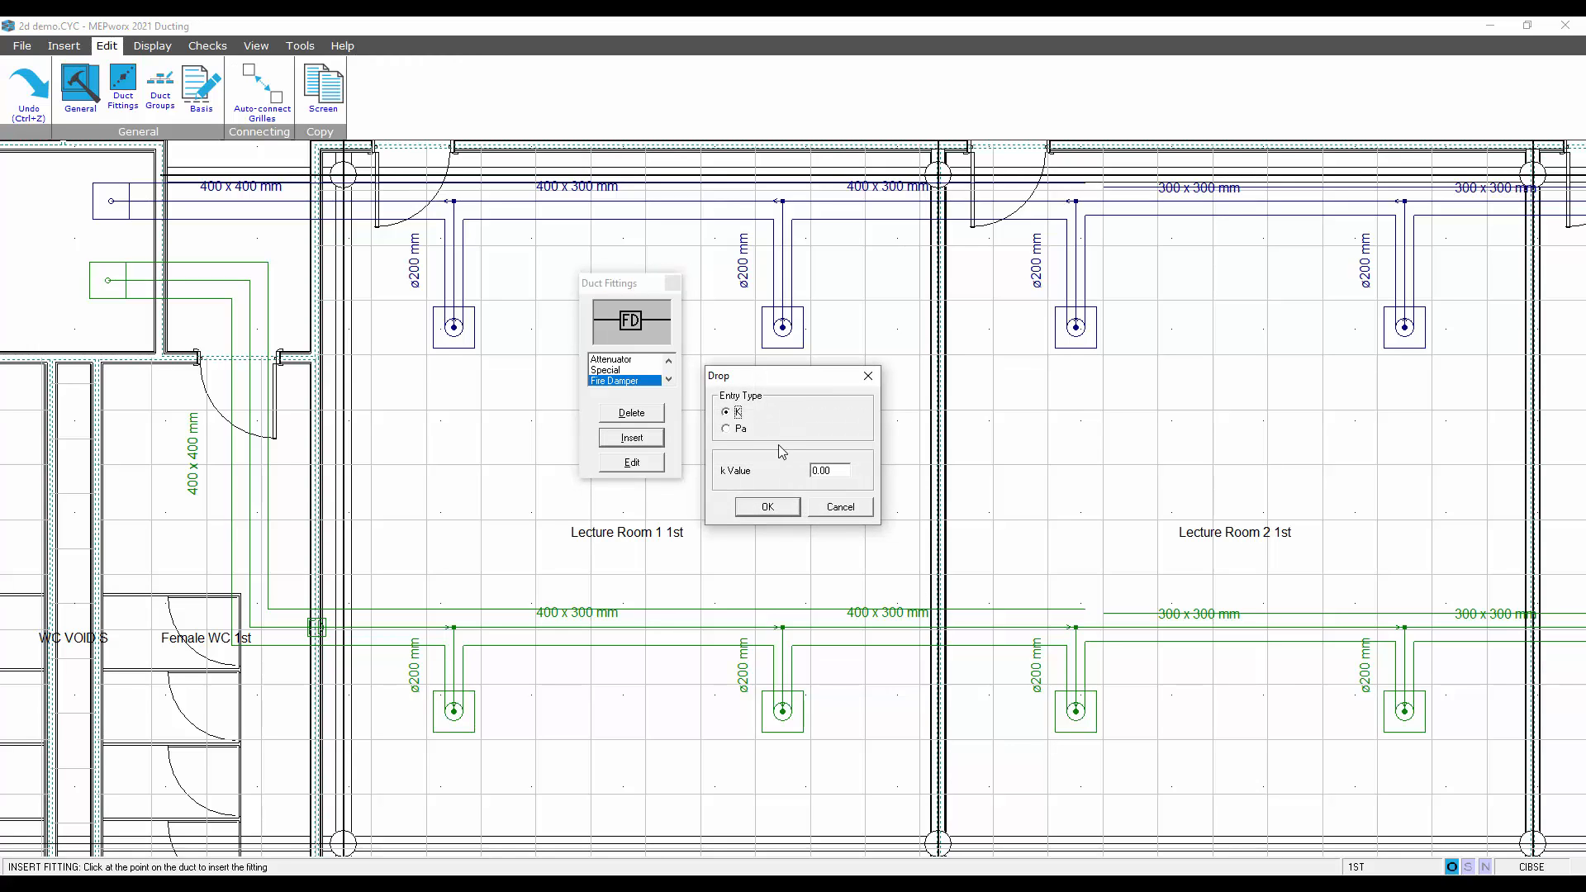
{"action": "left_click", "coordinate": [758, 433]}
{"action": "double_click", "coordinate": [835, 468]}
{"action": "type", "text": "10"}
{"action": "left_click", "coordinate": [769, 510]}
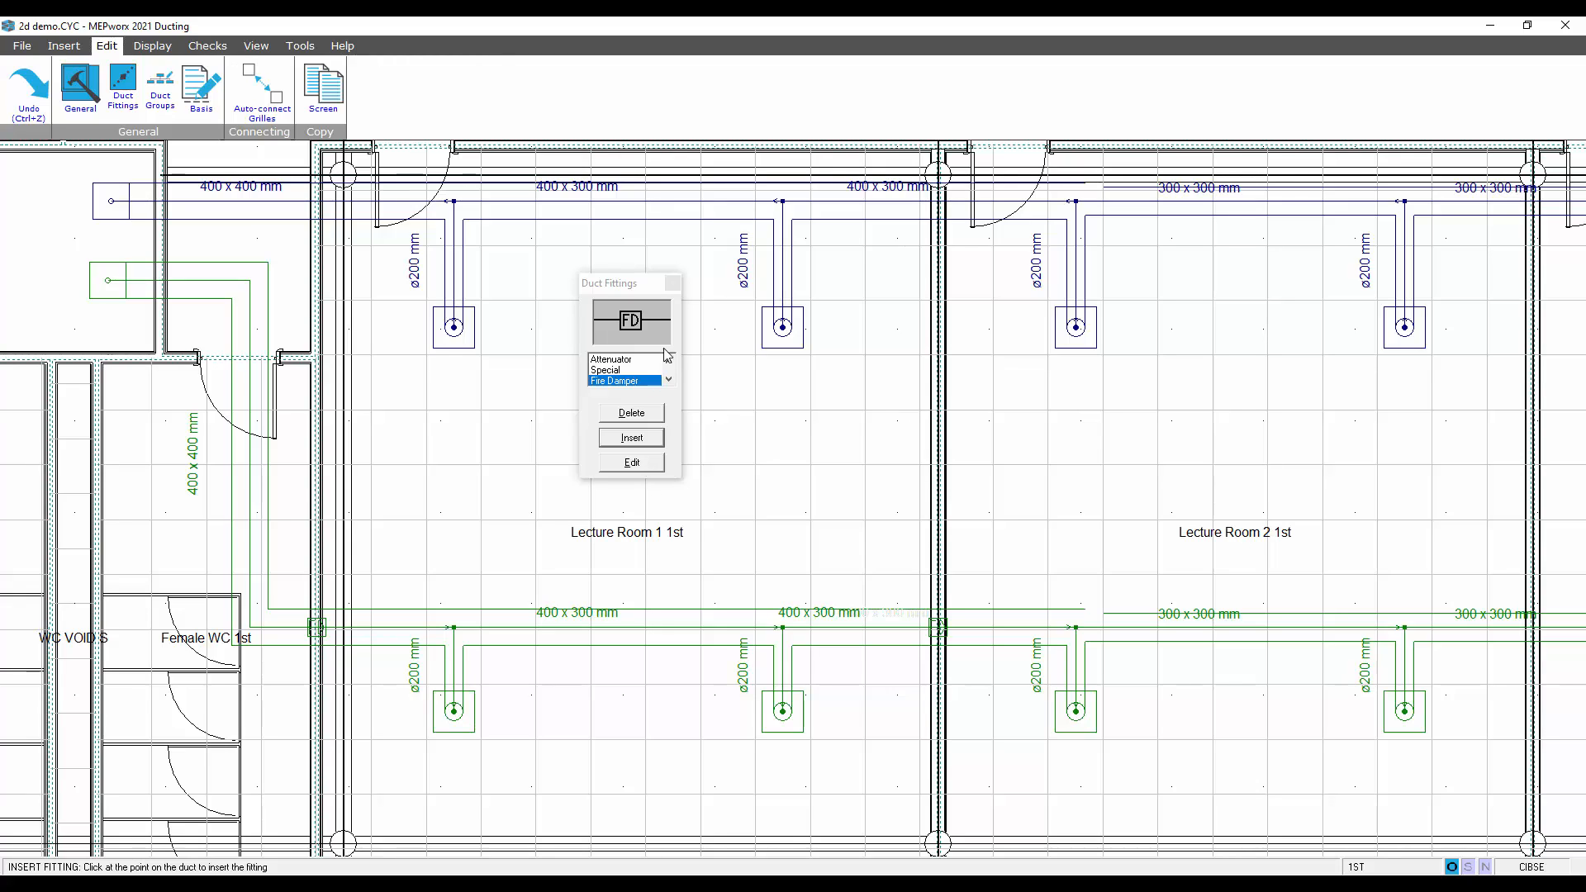
{"action": "left_click", "coordinate": [673, 283]}
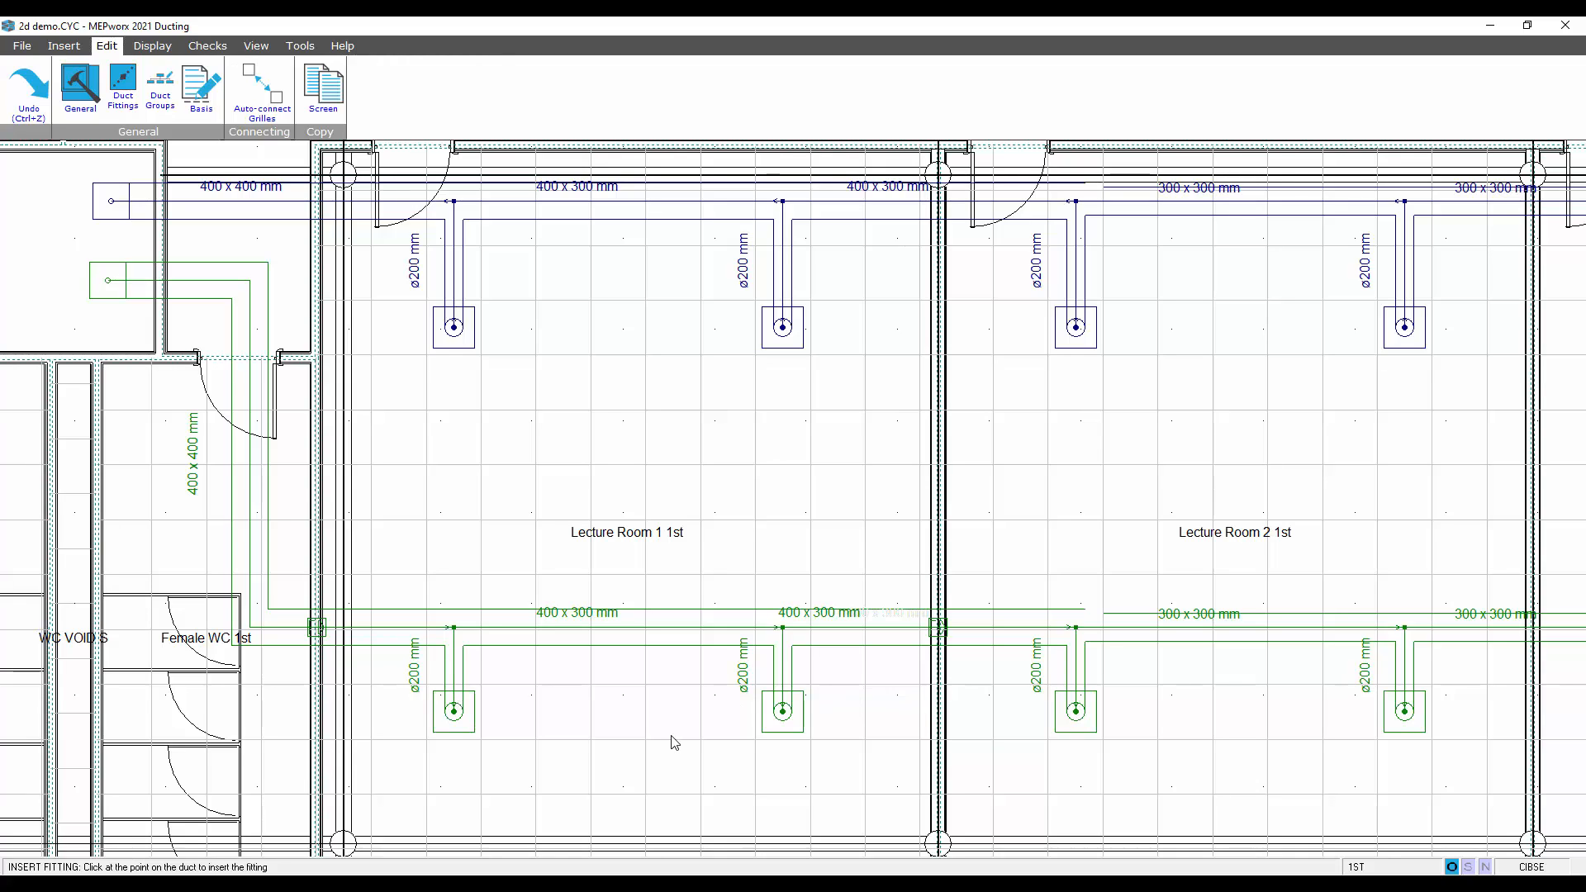
{"action": "key", "text": "Escape"}
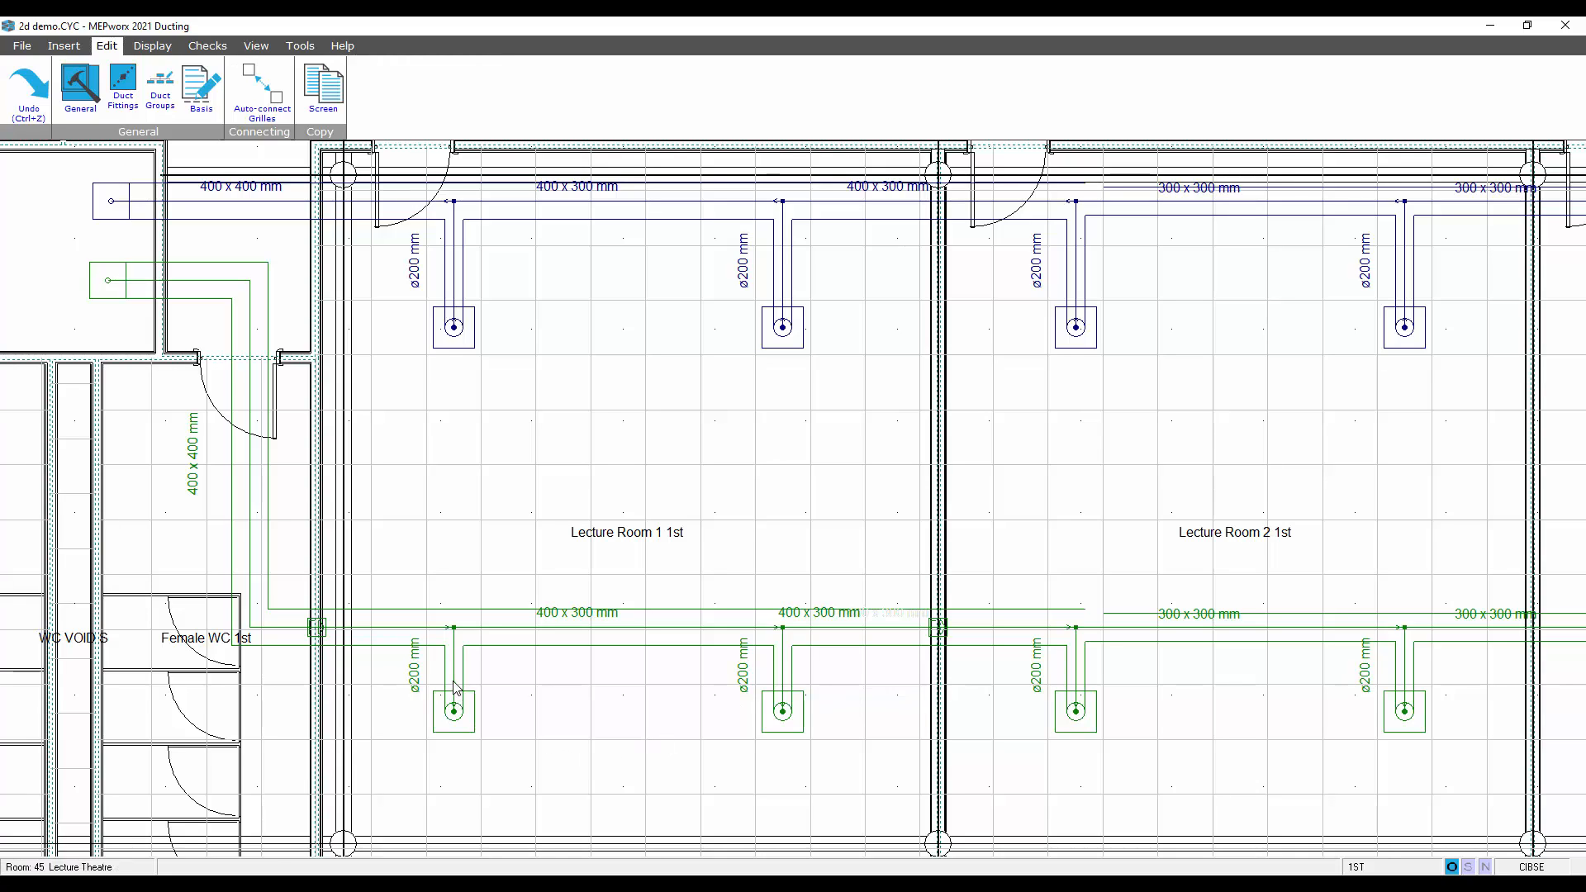
Set the ductwork display options to show grille and duct numbers and hide the ducts' physical dimensions
{"action": "left_click", "coordinate": [152, 48]}
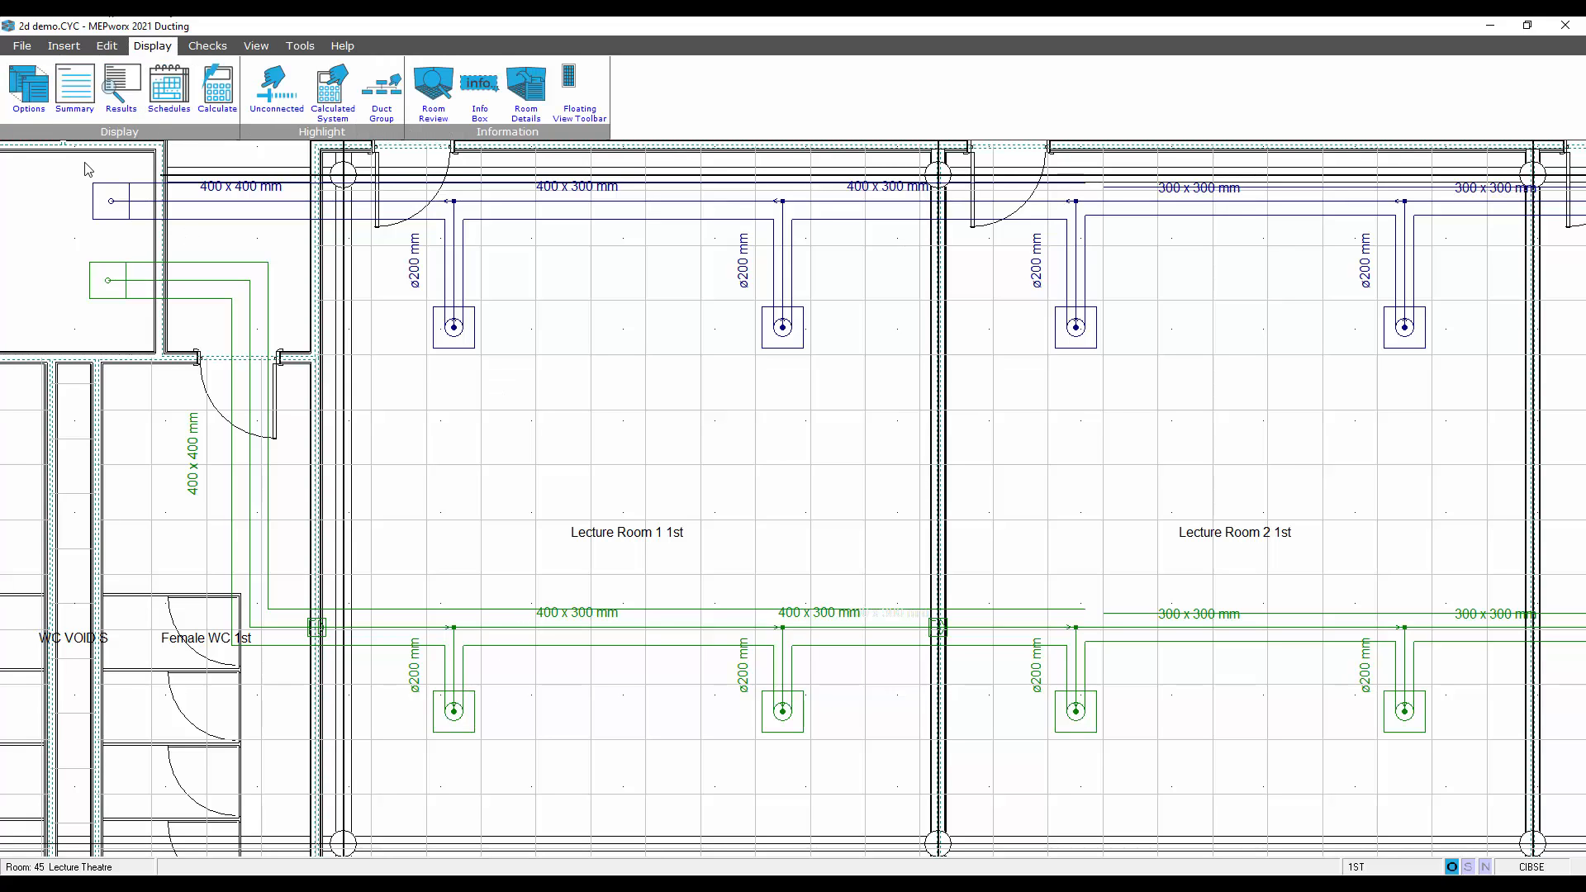
{"action": "left_click", "coordinate": [28, 103]}
{"action": "left_click", "coordinate": [512, 261]}
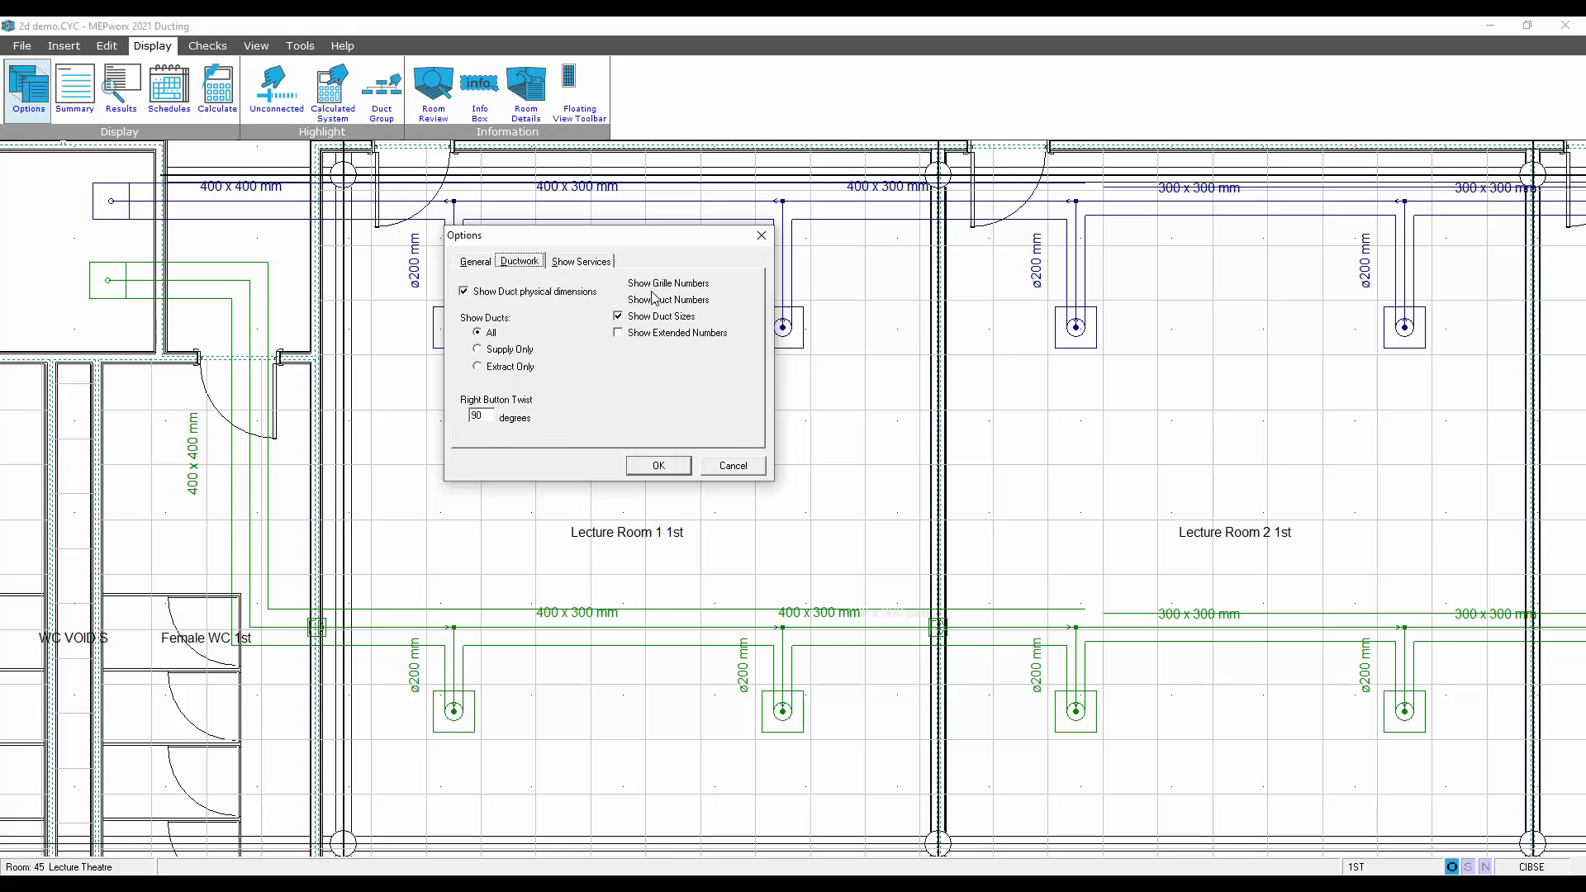
{"action": "left_click", "coordinate": [619, 300]}
{"action": "left_click", "coordinate": [638, 301]}
{"action": "left_click", "coordinate": [644, 284]}
{"action": "left_click", "coordinate": [659, 467]}
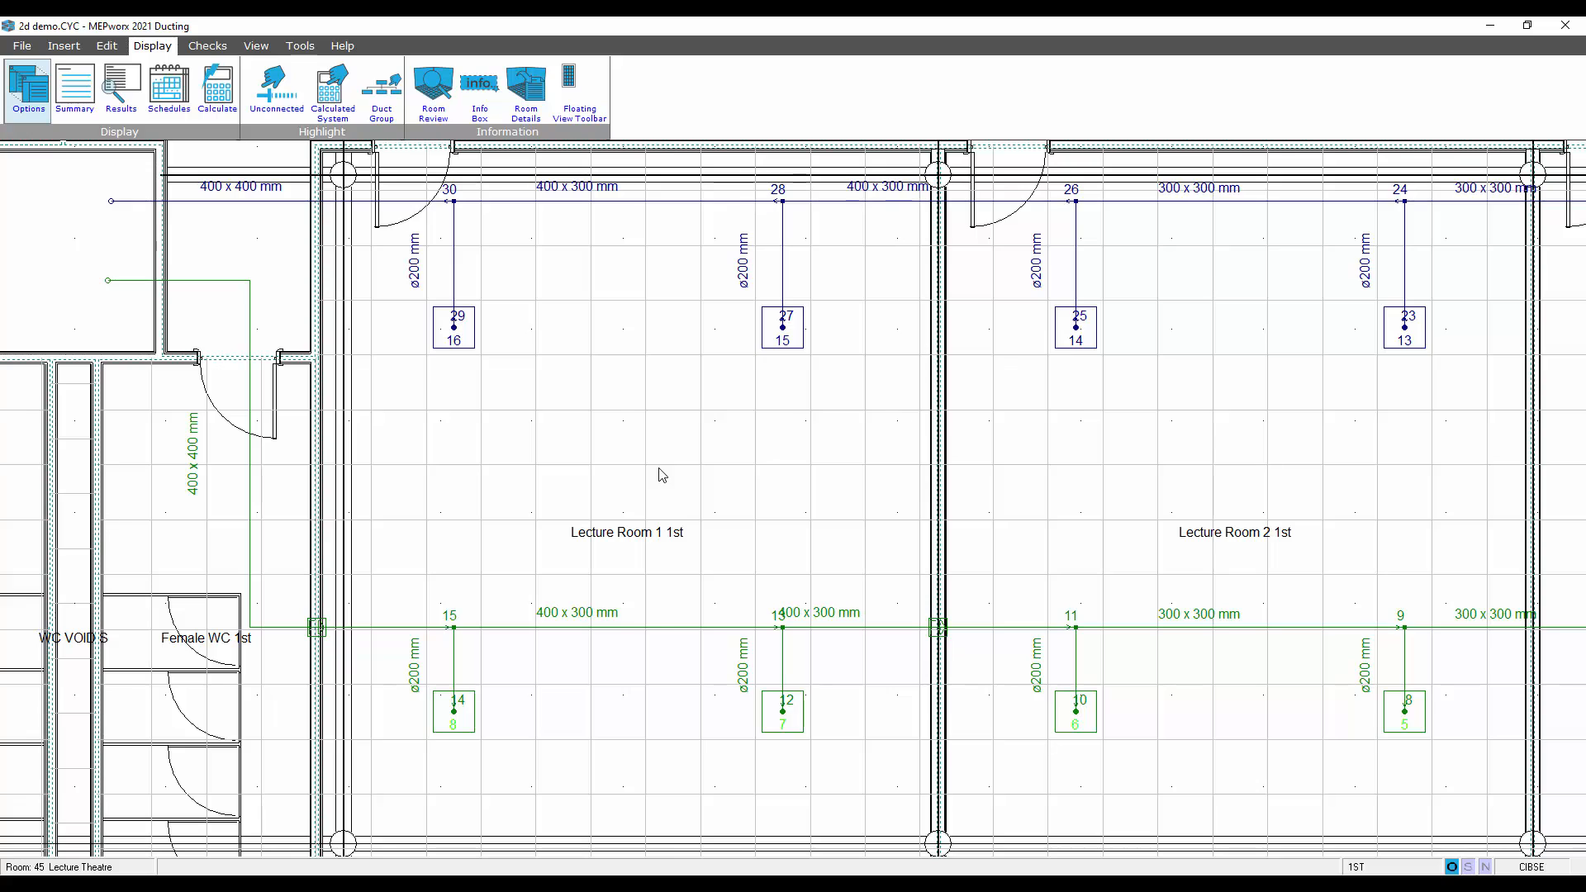
Check the balancing pressure drop of outlet S1/8 in the supply system's outlet schedule
{"action": "left_click", "coordinate": [169, 86]}
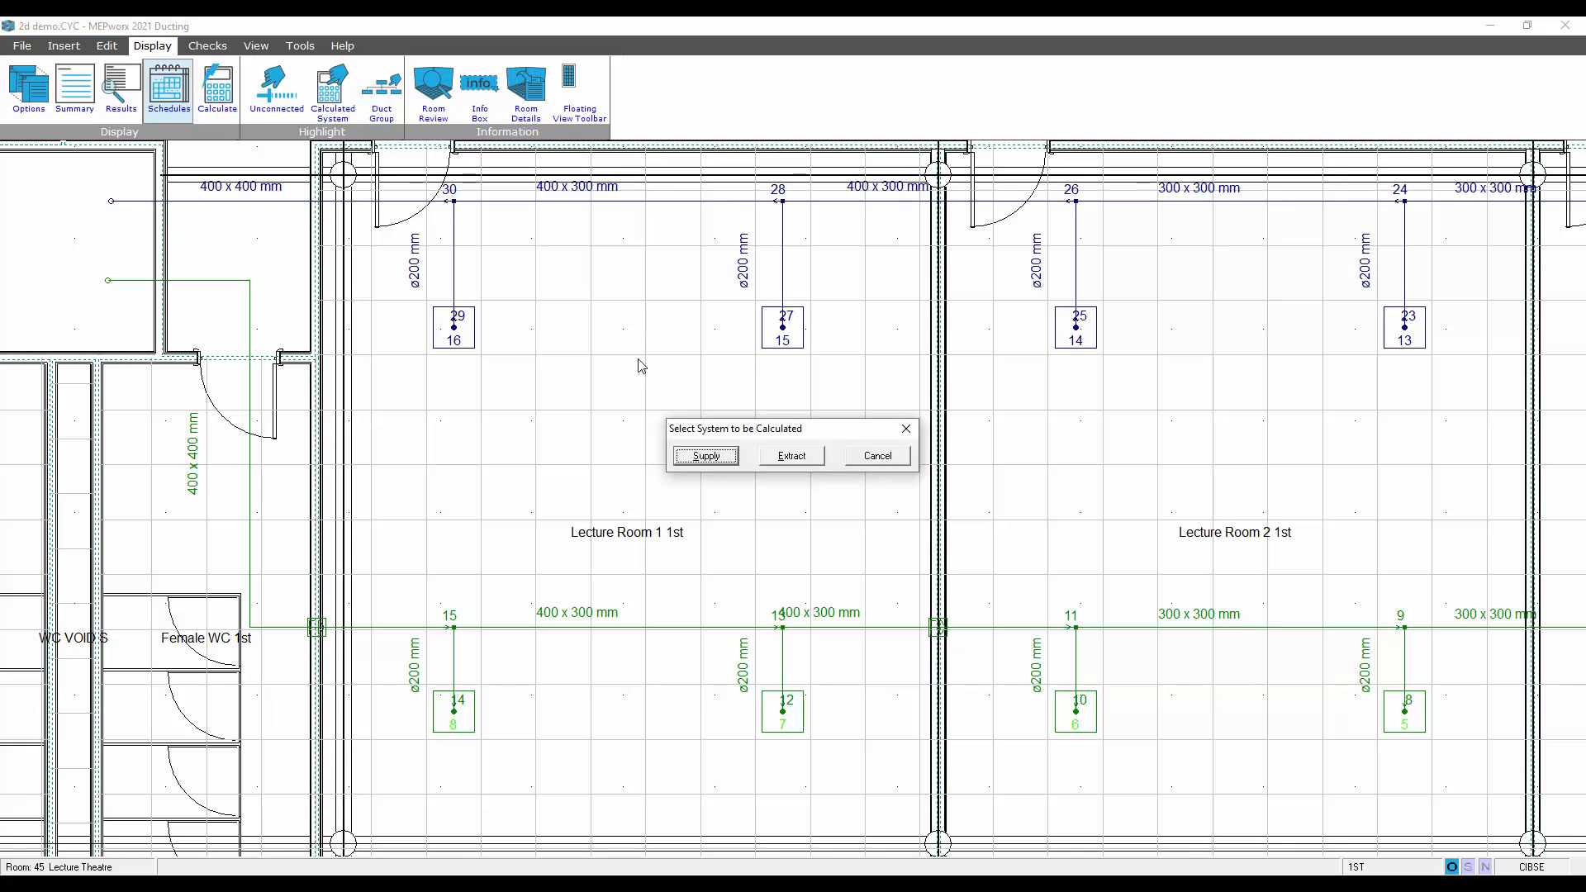
{"action": "left_click", "coordinate": [707, 457]}
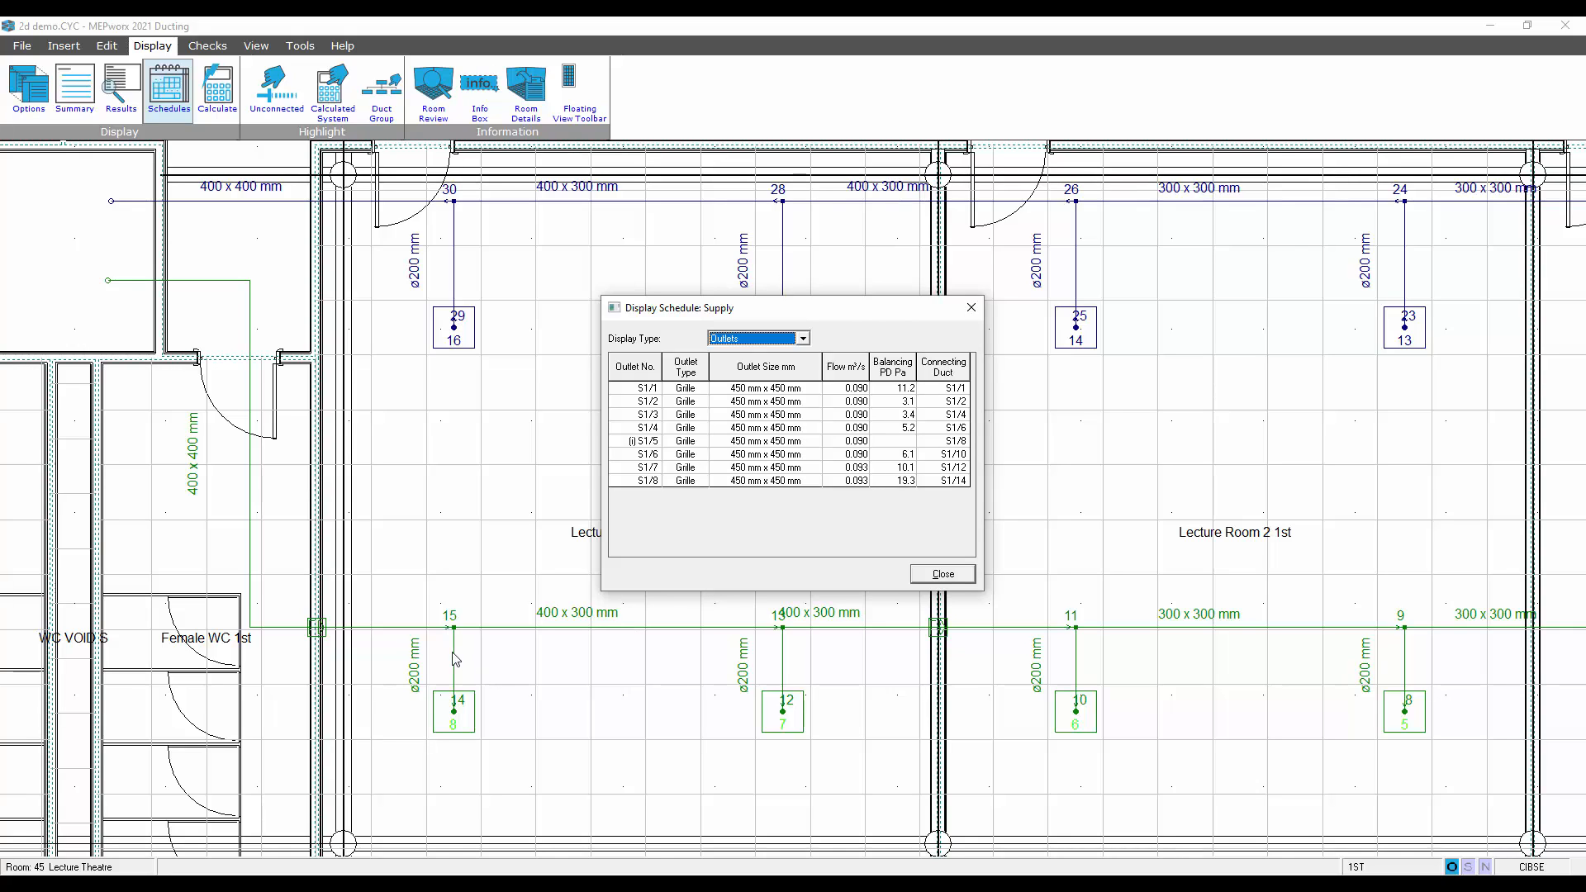
{"action": "left_click", "coordinate": [895, 480]}
{"action": "left_click", "coordinate": [936, 580]}
Insert a damper with a 19.3 Pa pressure drop on the branch duct feeding supply grille 8 in Lecture Room 1
{"action": "left_click", "coordinate": [66, 46]}
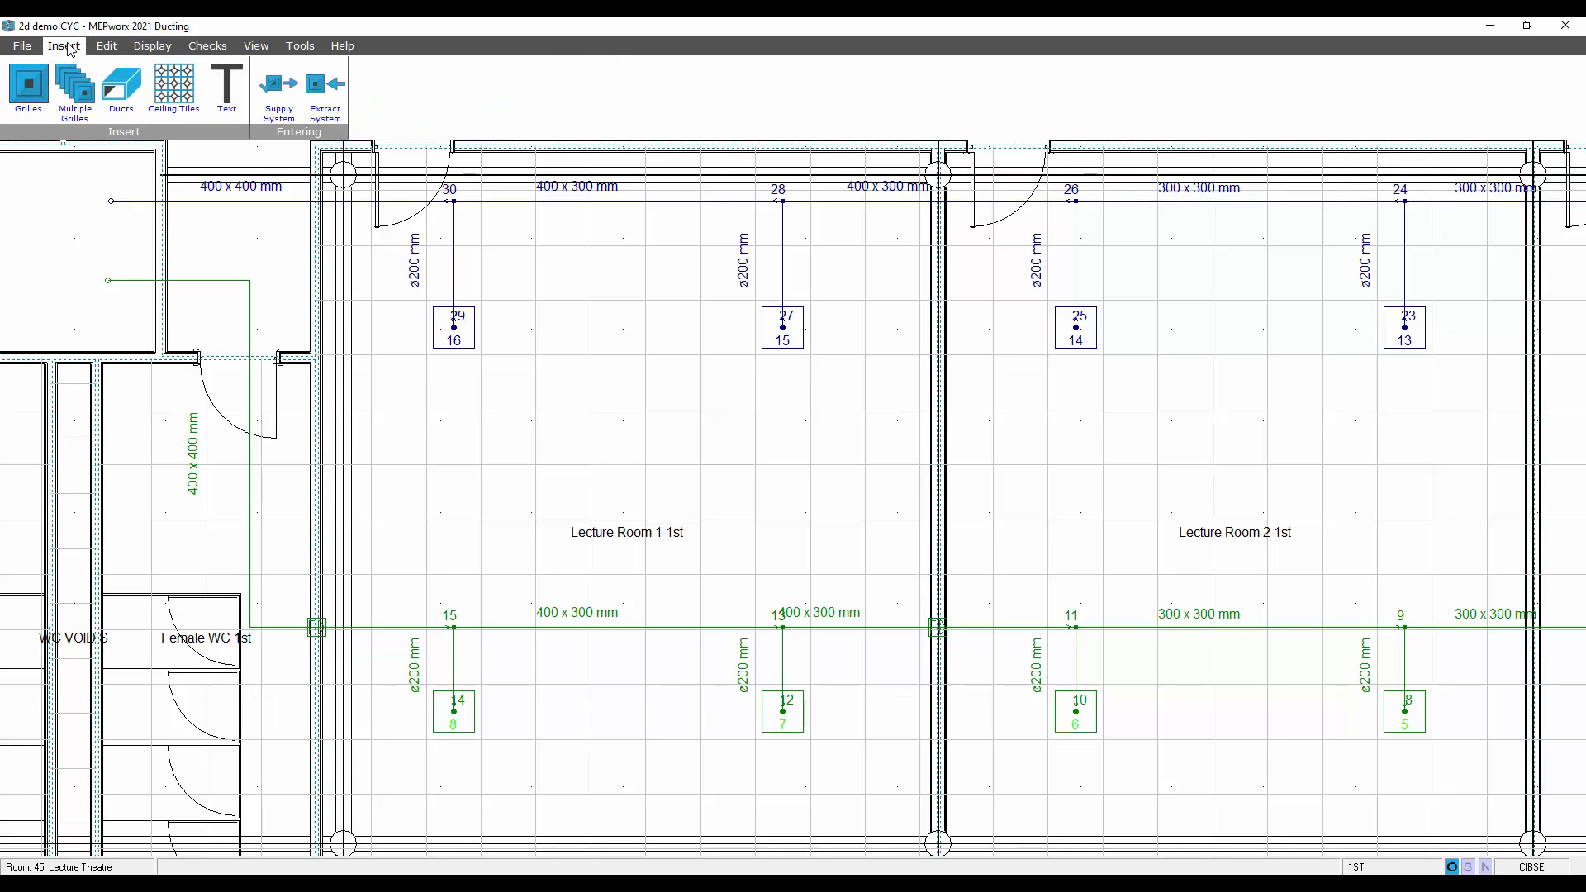
{"action": "left_click", "coordinate": [106, 55]}
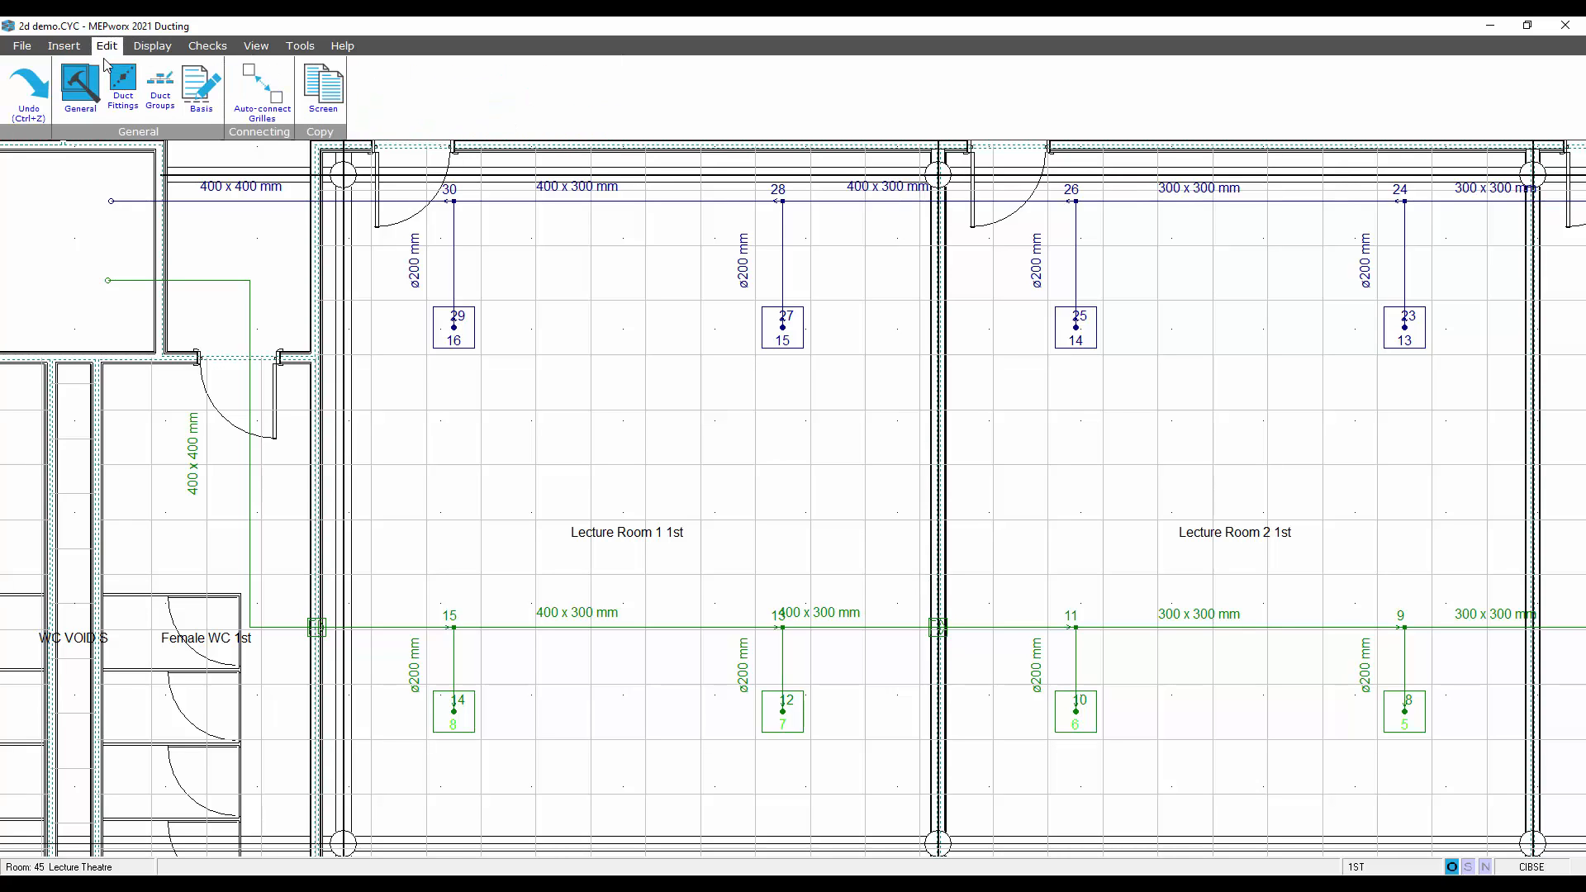
{"action": "left_click", "coordinate": [128, 80]}
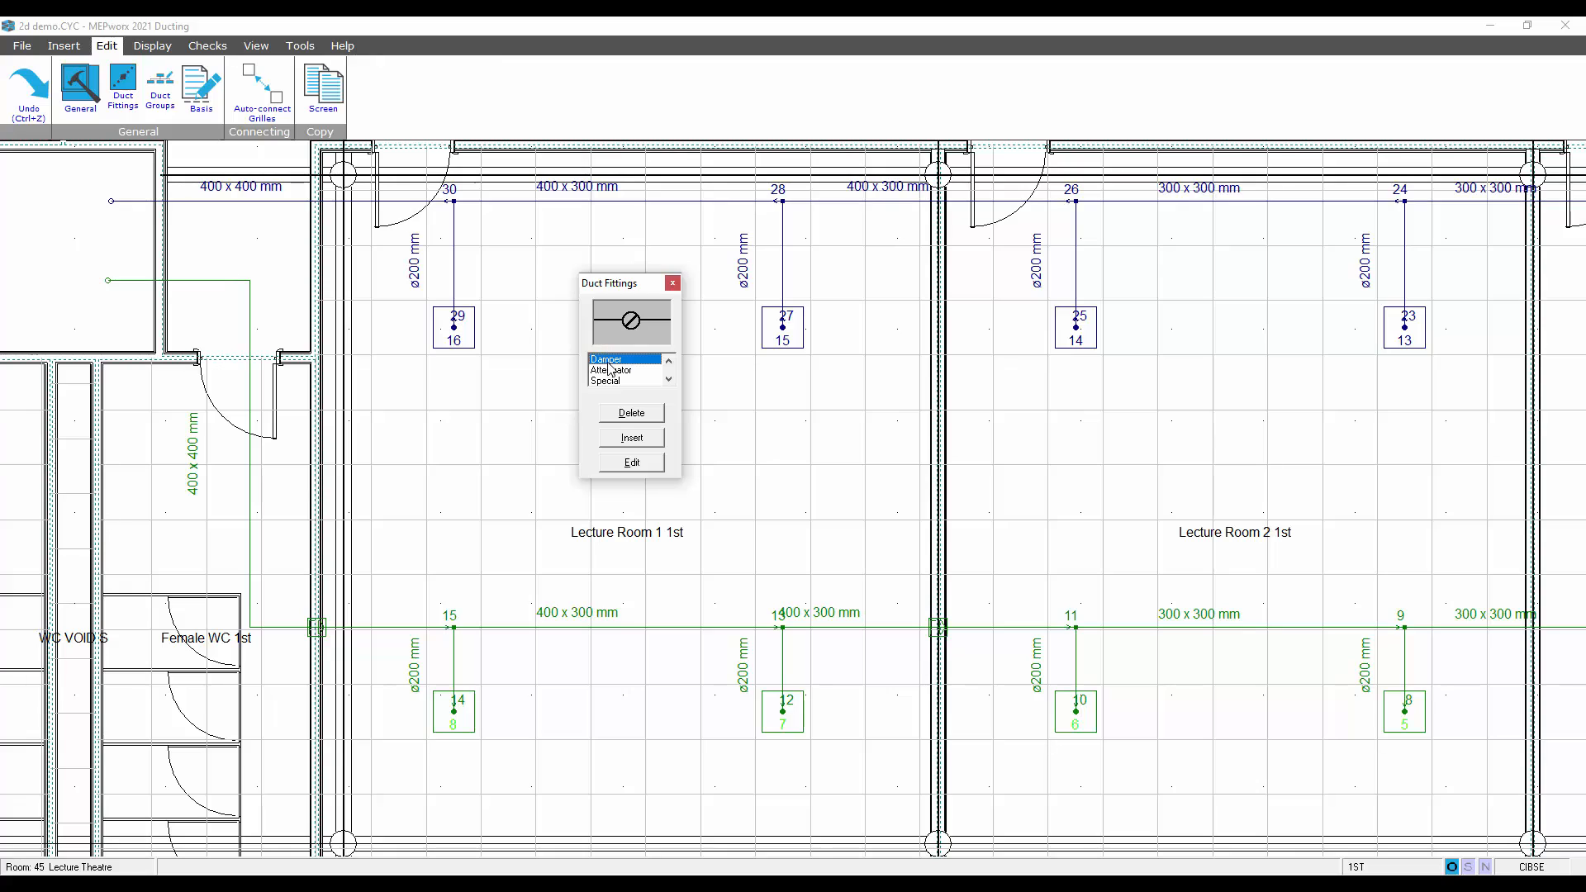
{"action": "left_click", "coordinate": [624, 444]}
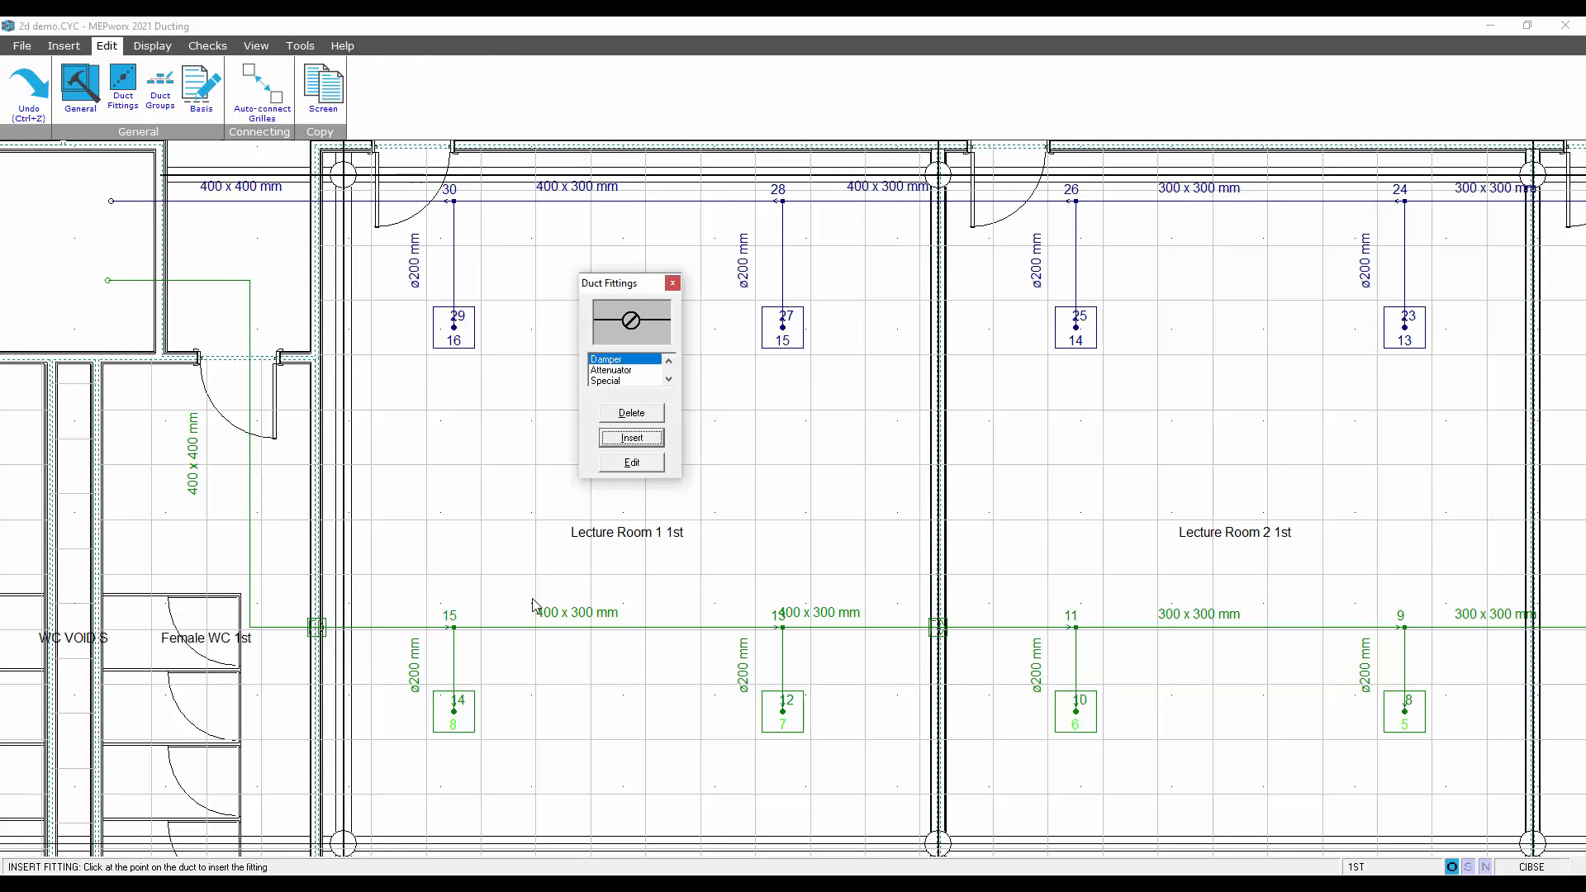
{"action": "left_click", "coordinate": [459, 669]}
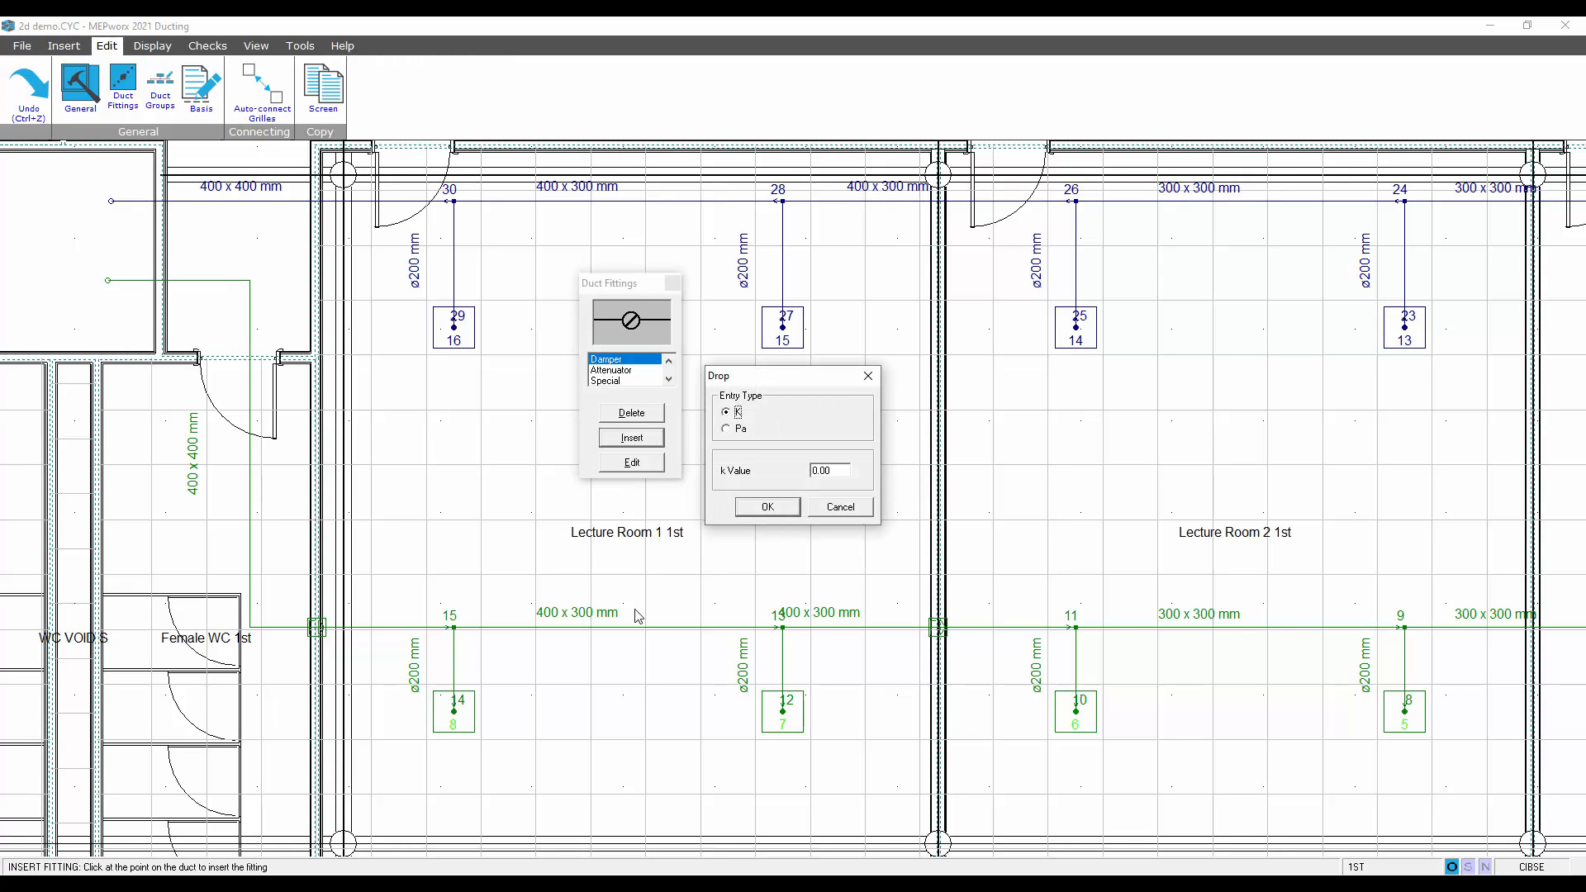
{"action": "left_click", "coordinate": [738, 429]}
{"action": "double_click", "coordinate": [836, 473]}
{"action": "type", "text": "19.3"}
{"action": "left_click", "coordinate": [781, 510]}
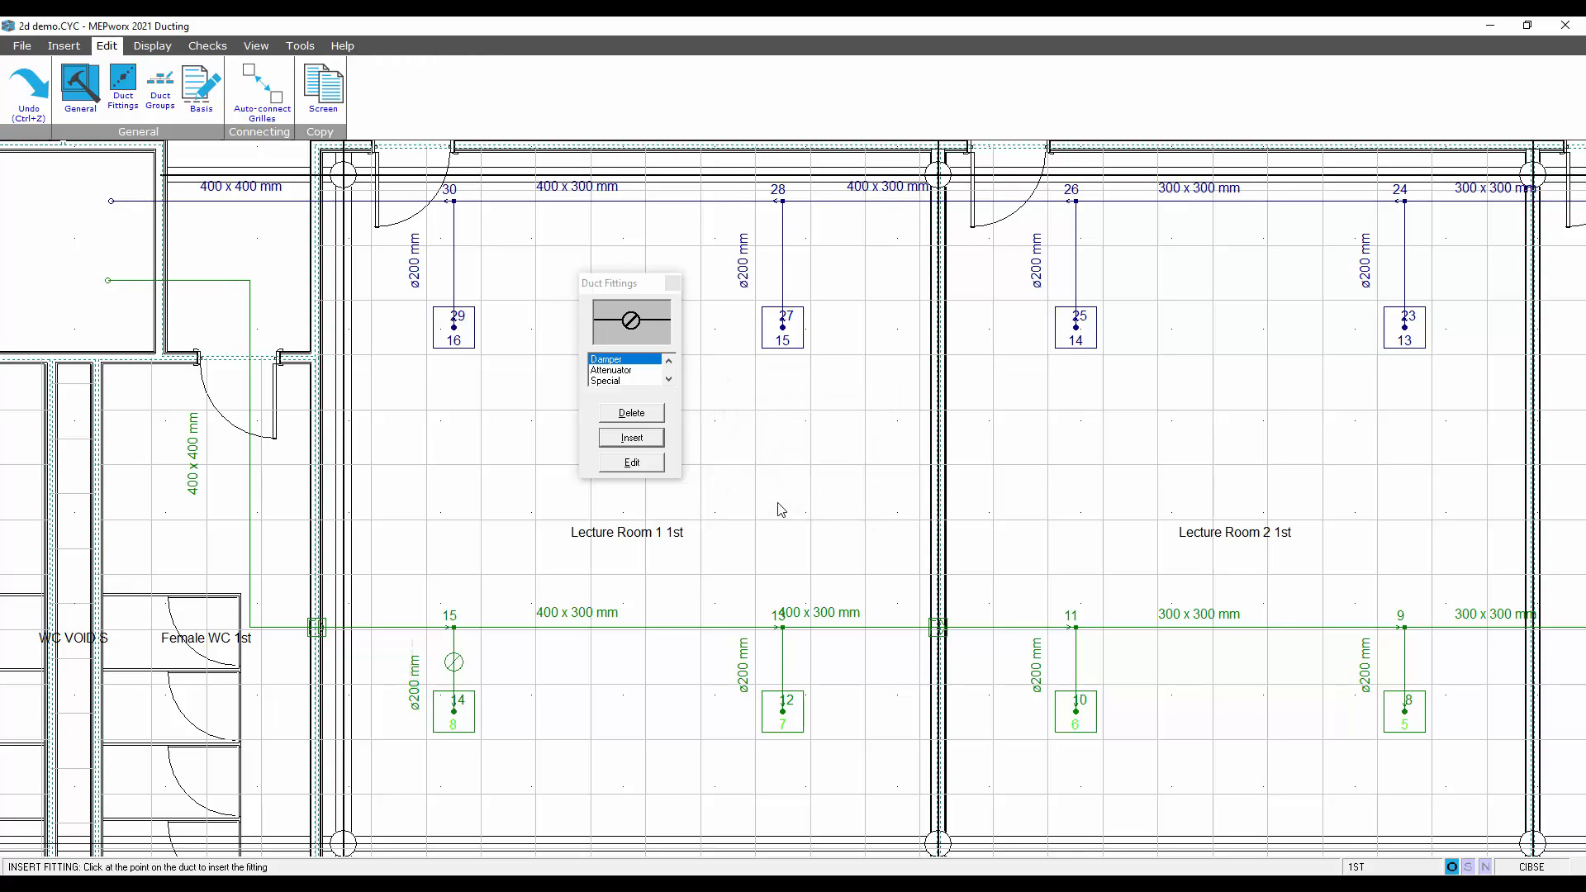
{"action": "left_click", "coordinate": [673, 283]}
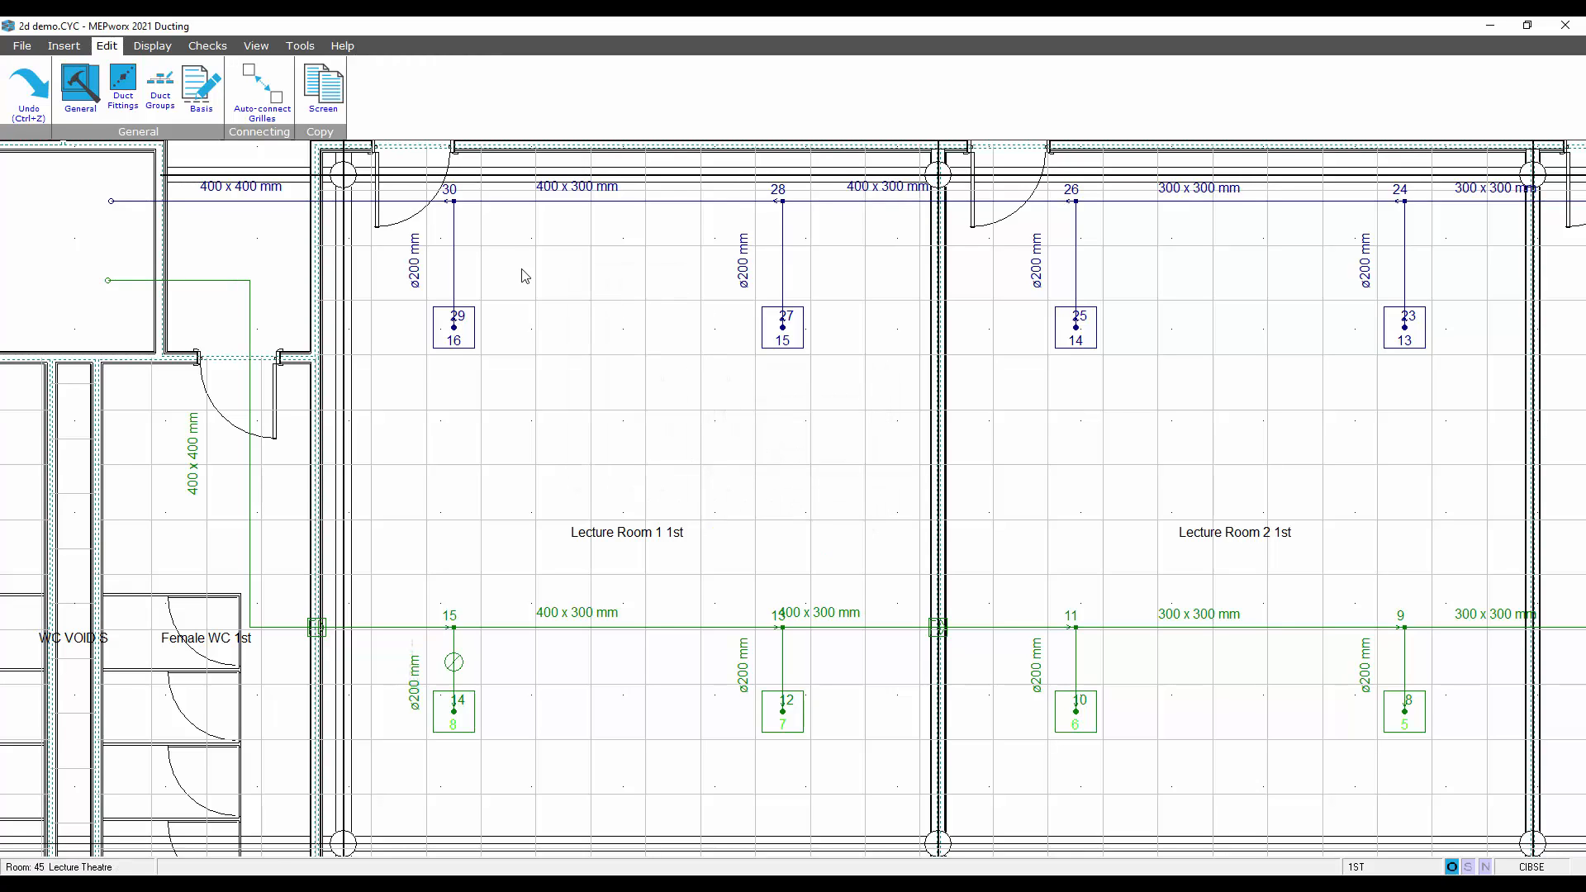
Recalculate the supply system and review the balancing pressure drops in its outlet schedule
{"action": "left_click", "coordinate": [152, 47]}
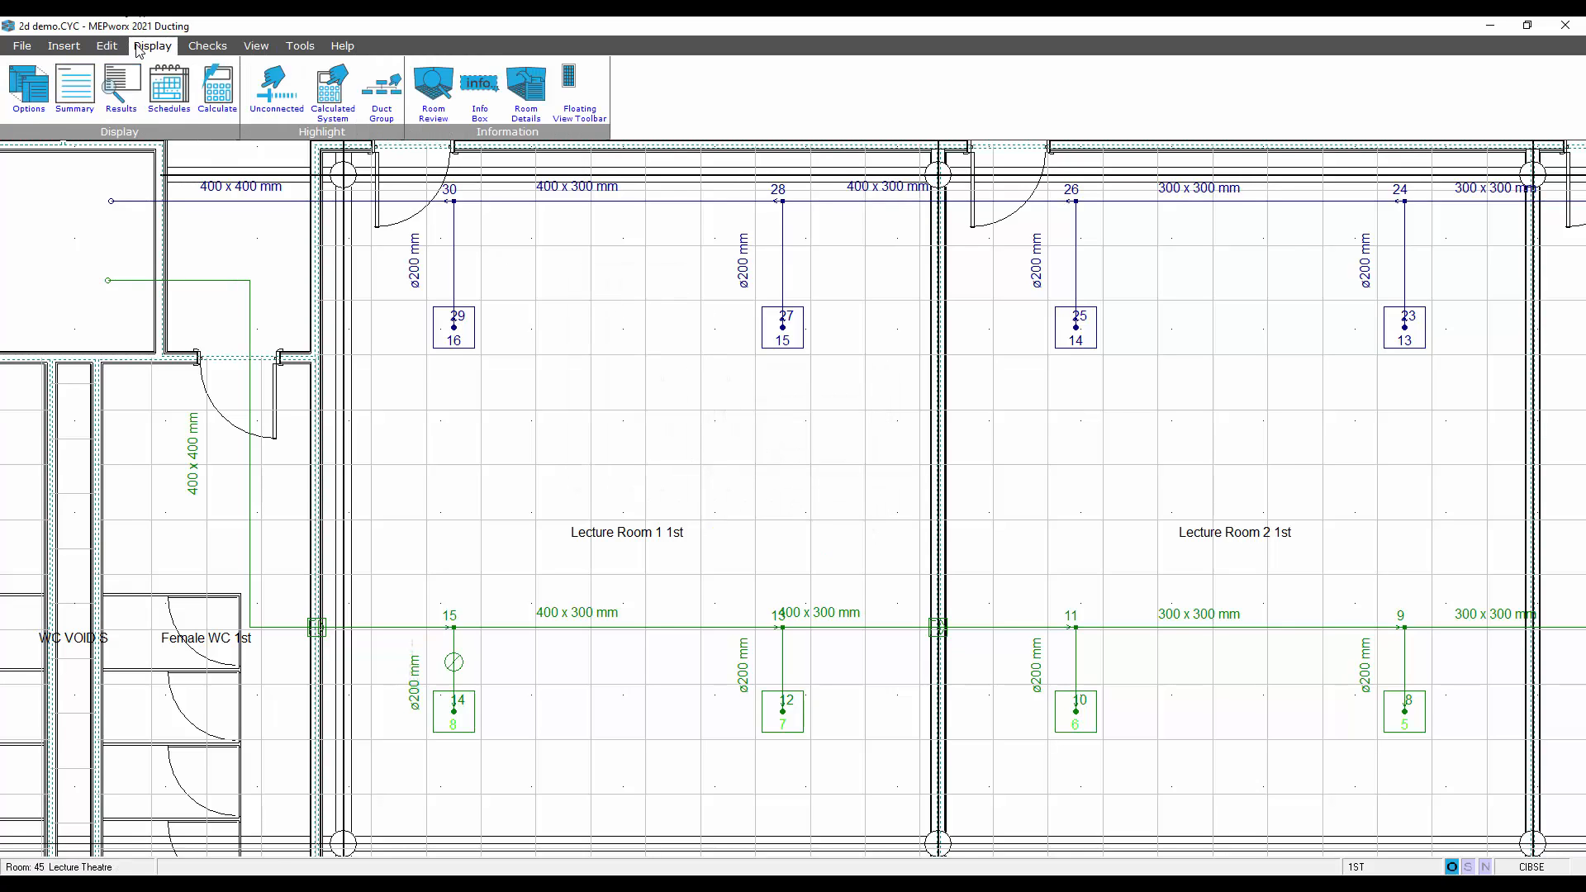
{"action": "left_click", "coordinate": [217, 86]}
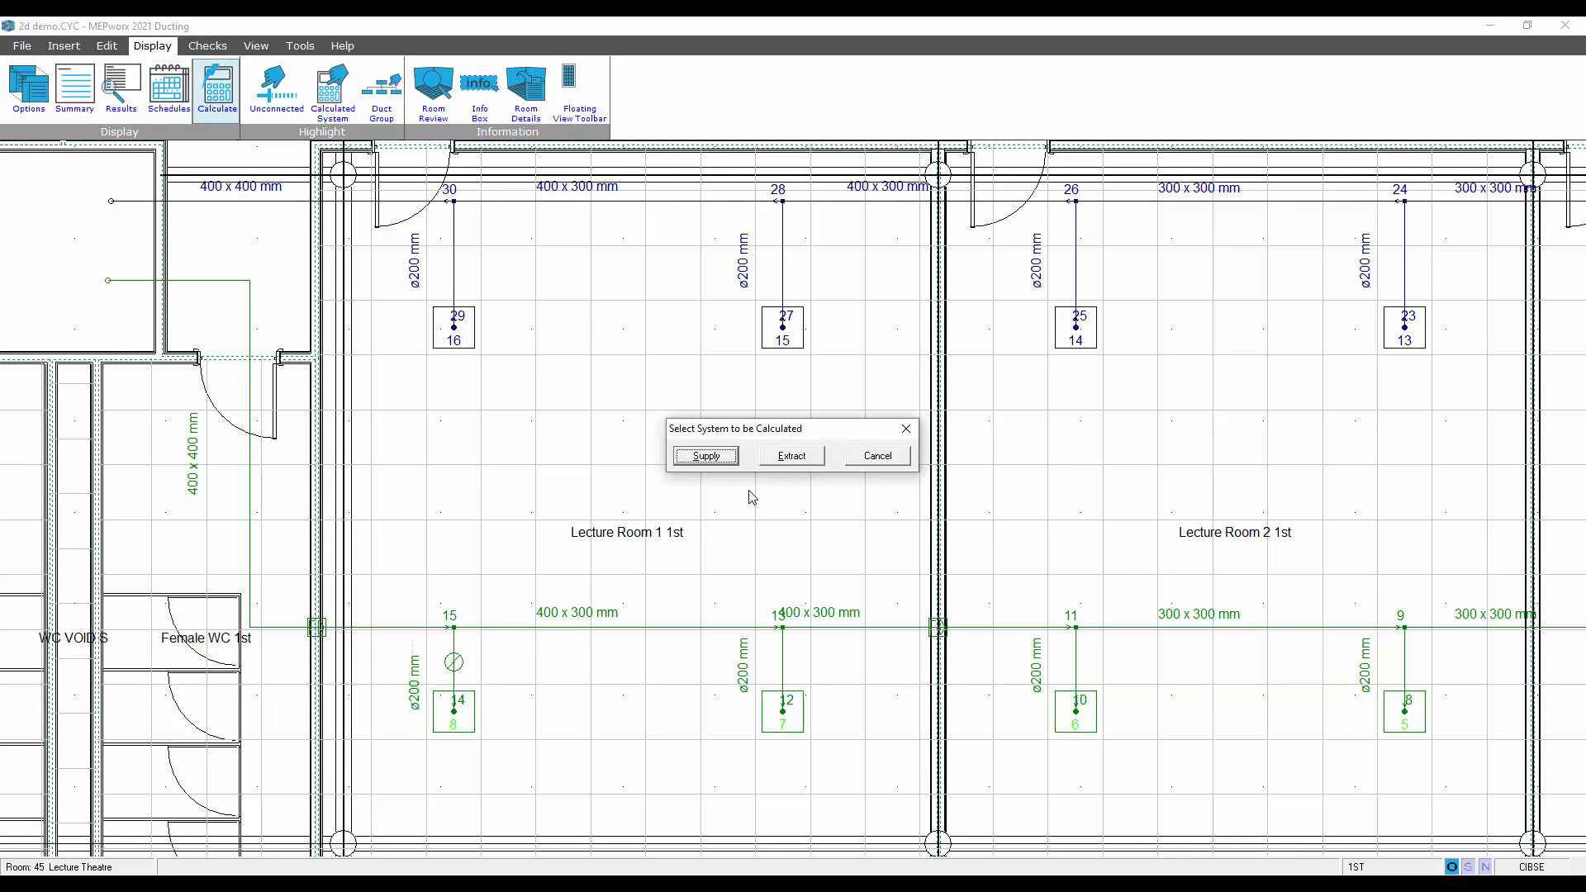
{"action": "left_click", "coordinate": [707, 456]}
{"action": "left_click", "coordinate": [168, 87]}
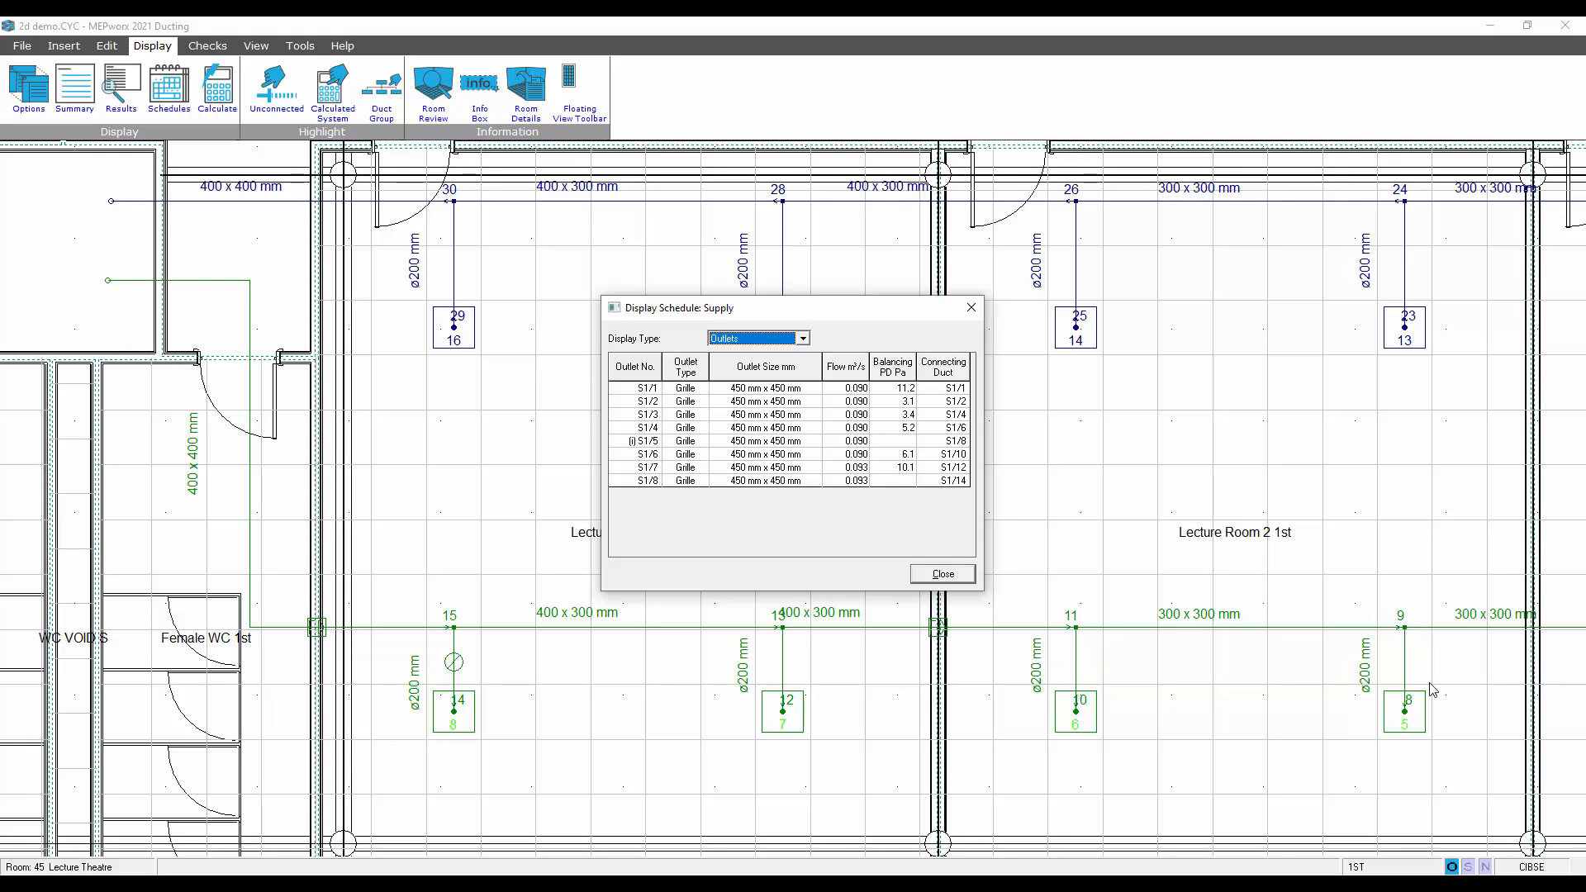
{"action": "left_click", "coordinate": [971, 307]}
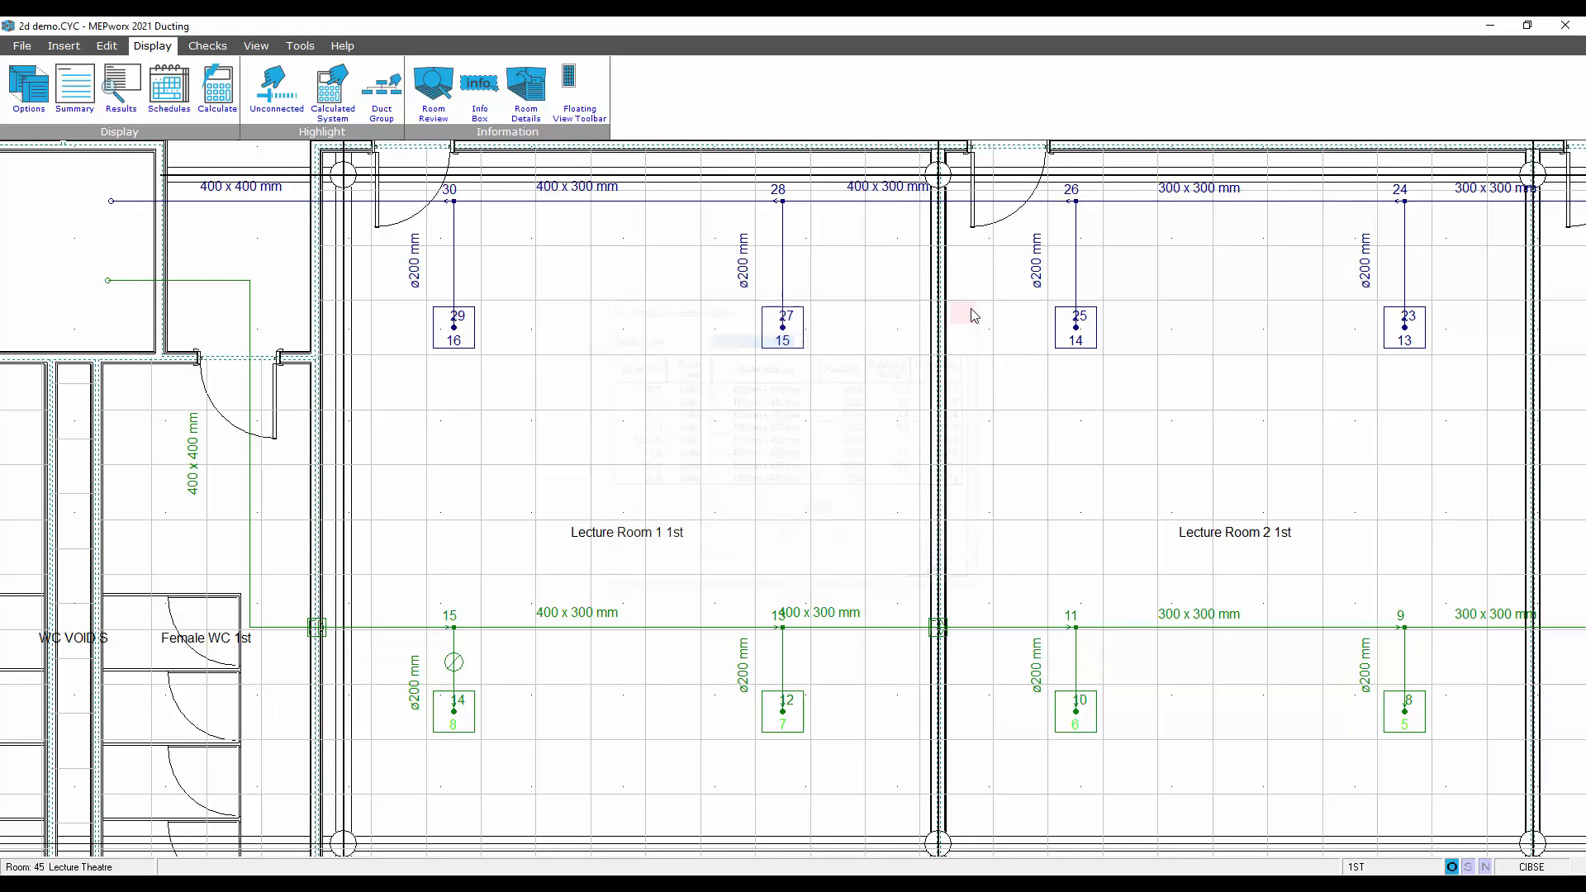
Examine the pressure drop setting in the details of supply grille 7 in Lecture Room 1, leaving the grille as it is
{"action": "double_click", "coordinate": [791, 726]}
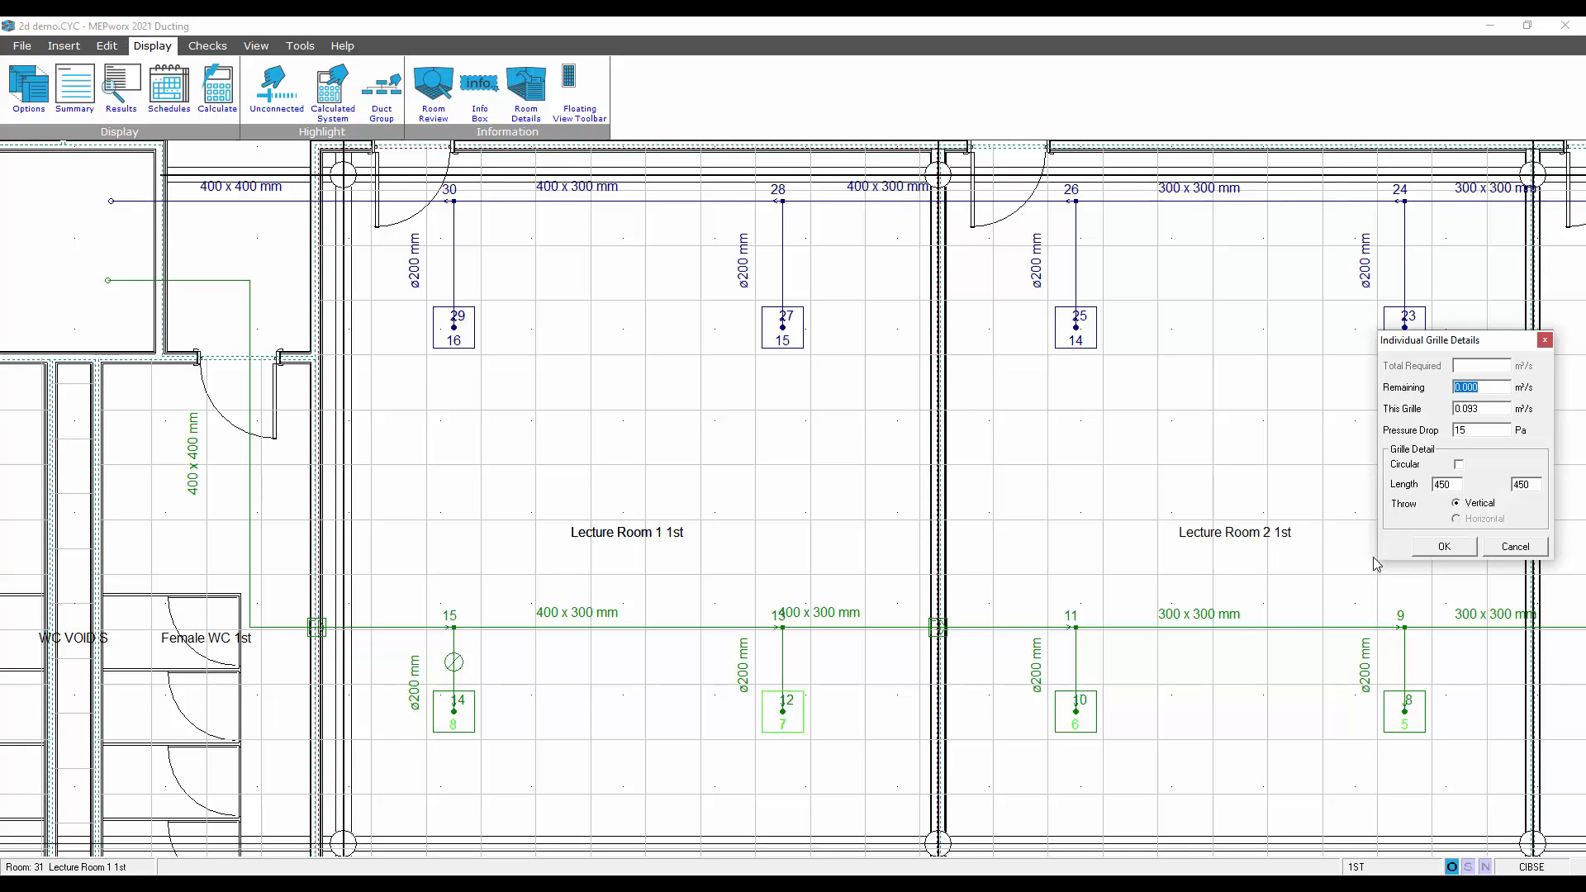
{"action": "left_click", "coordinate": [1480, 432]}
{"action": "left_click", "coordinate": [1546, 340]}
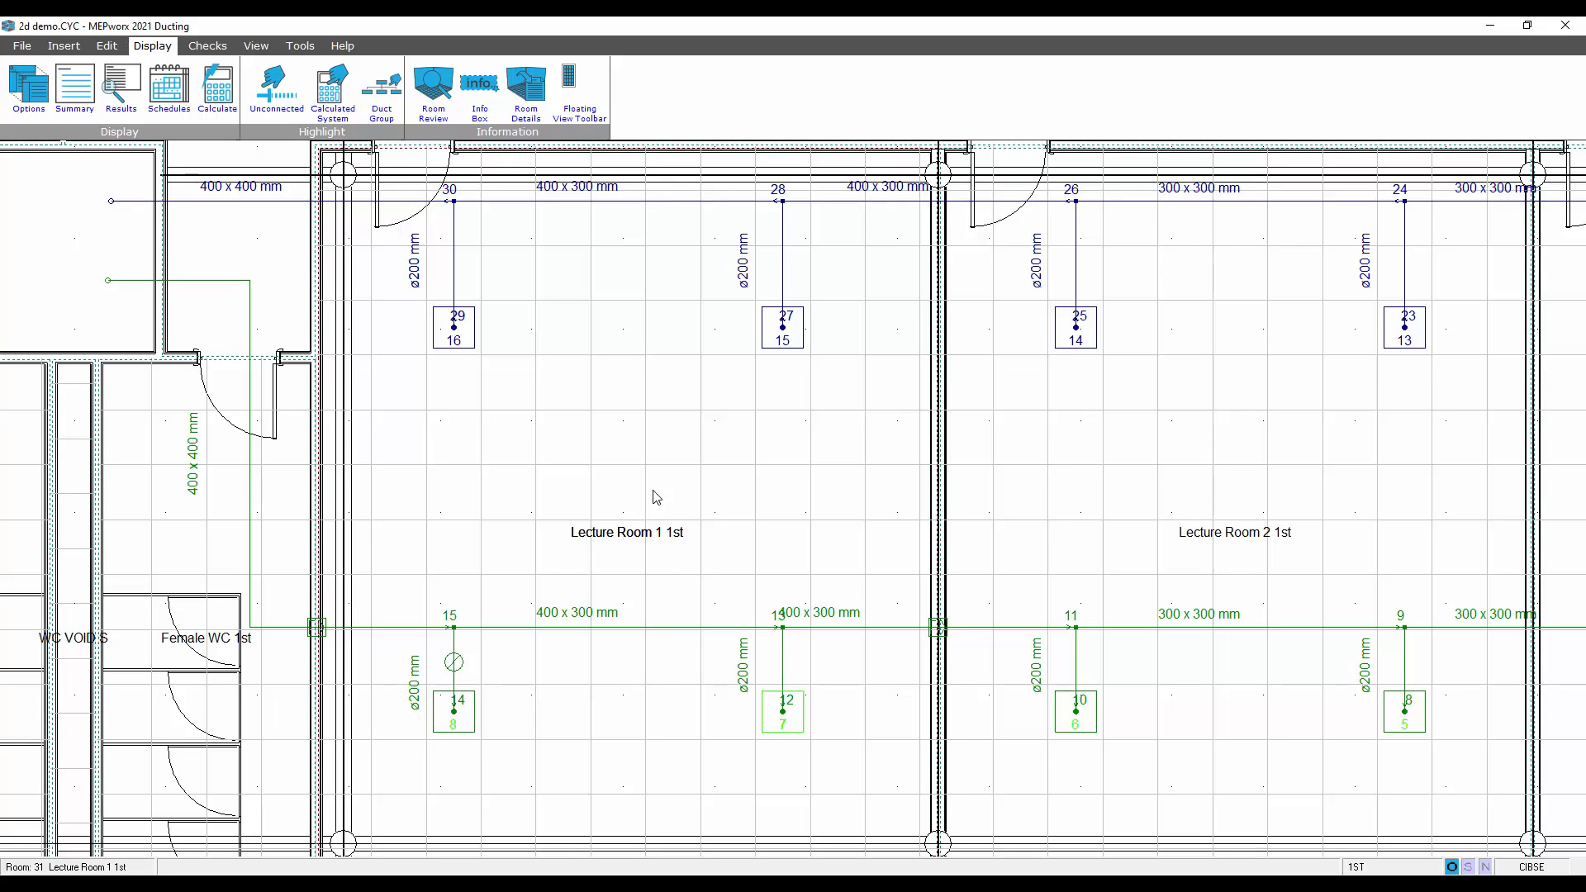
Switch from the first floor to the ground level and bring up the ducts beside the HVAC void
{"action": "scroll", "coordinate": [657, 497], "scroll_direction": "down", "scroll_amount": 4}
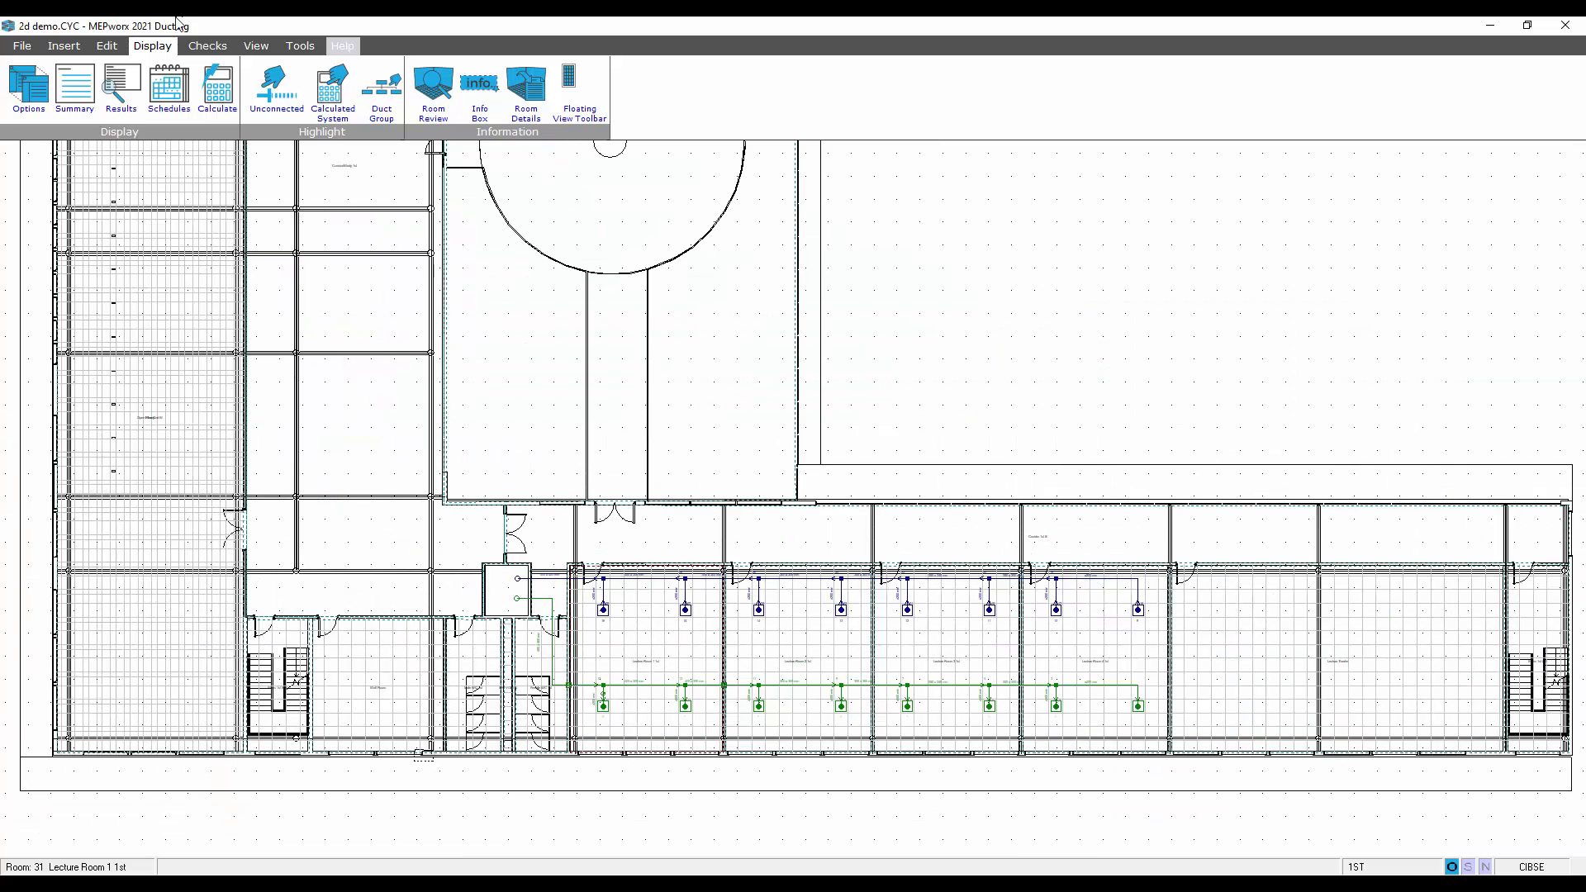
{"action": "left_click", "coordinate": [256, 45]}
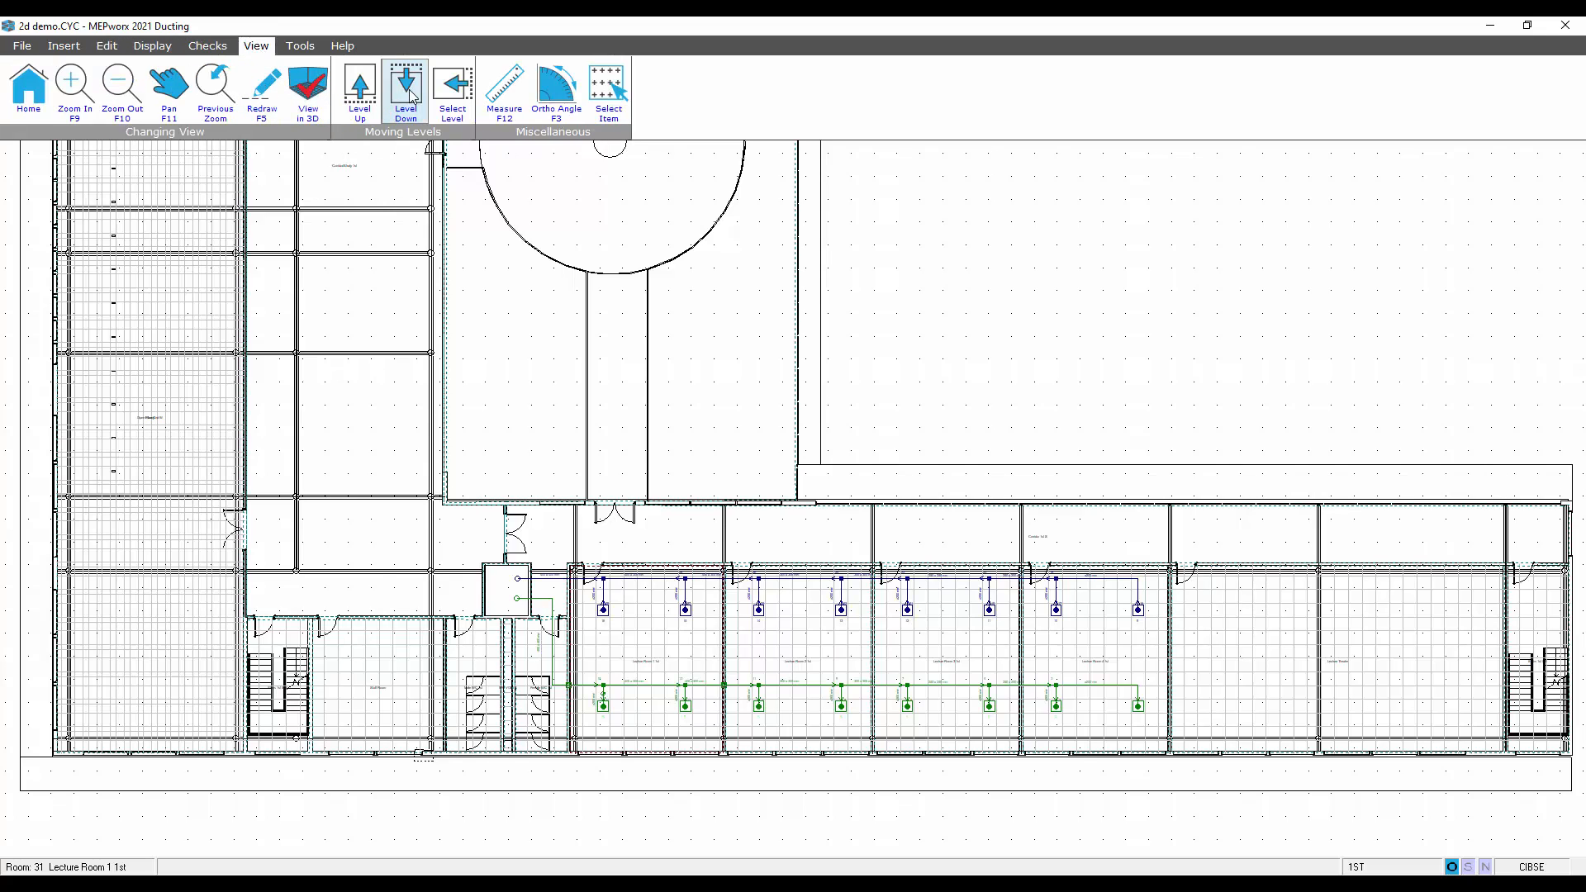
{"action": "scroll", "coordinate": [565, 569], "scroll_direction": "up", "scroll_amount": 4}
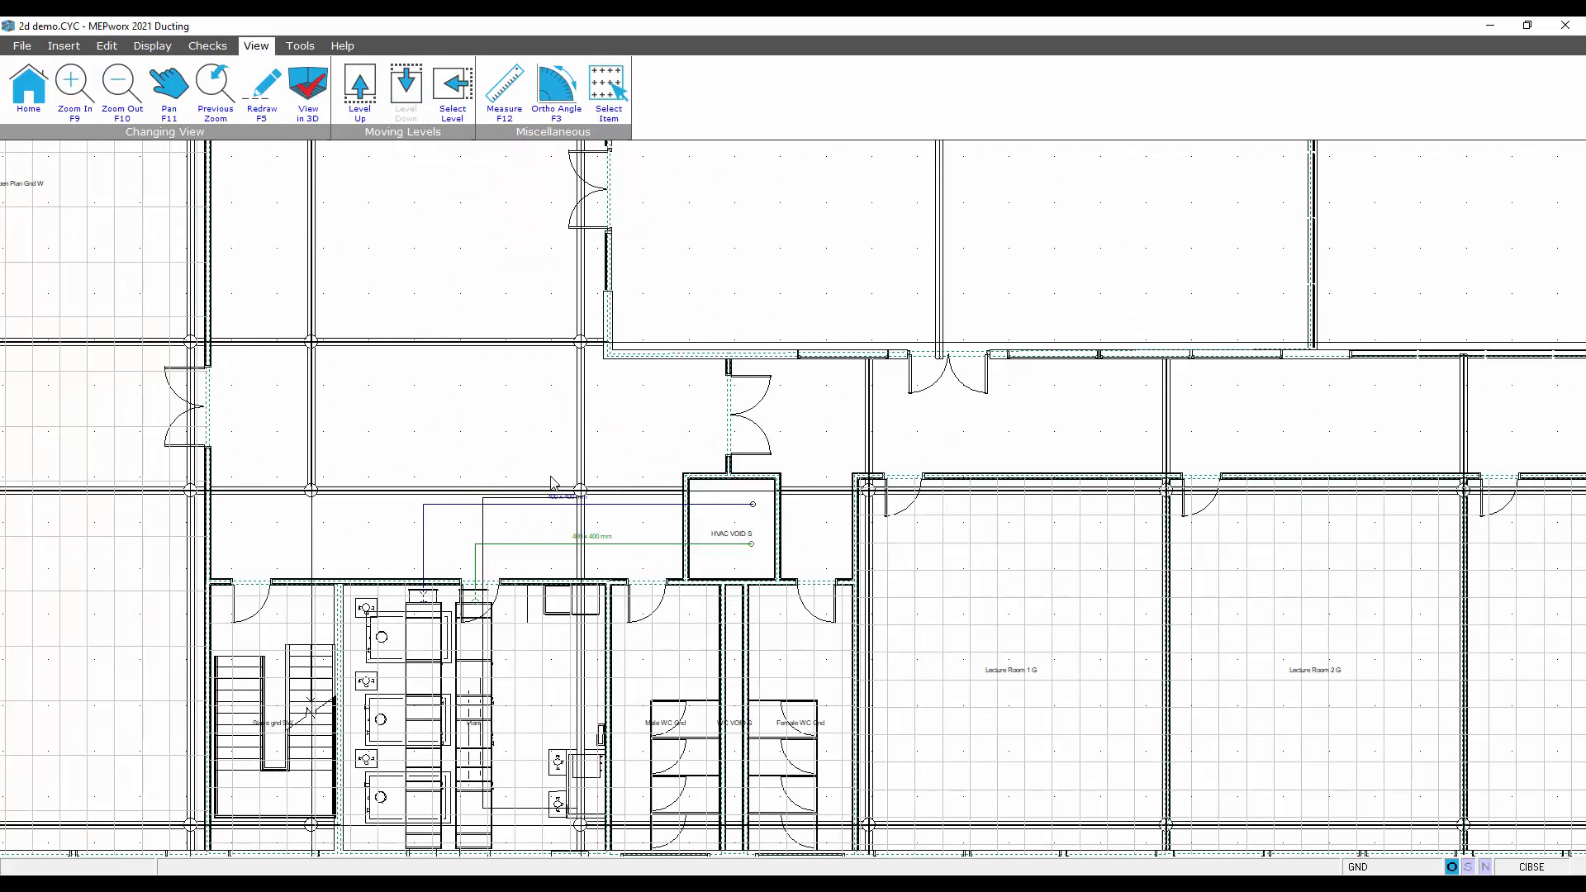
{"action": "middle_click_drag", "start_coordinate": [609, 612], "coordinate": [608, 552]}
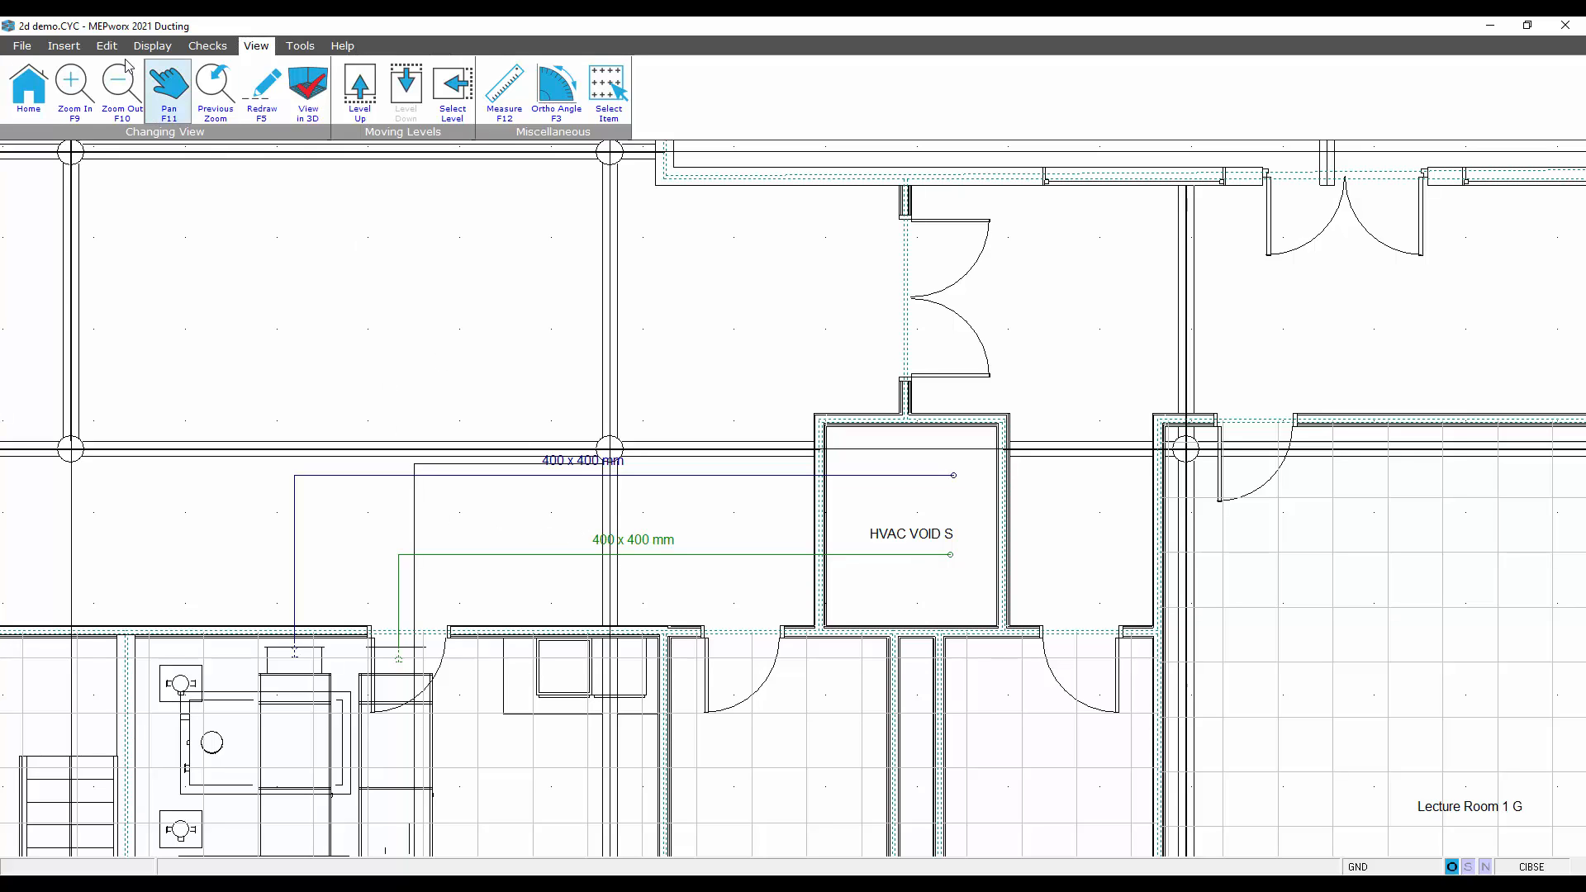
{"action": "left_click", "coordinate": [64, 46]}
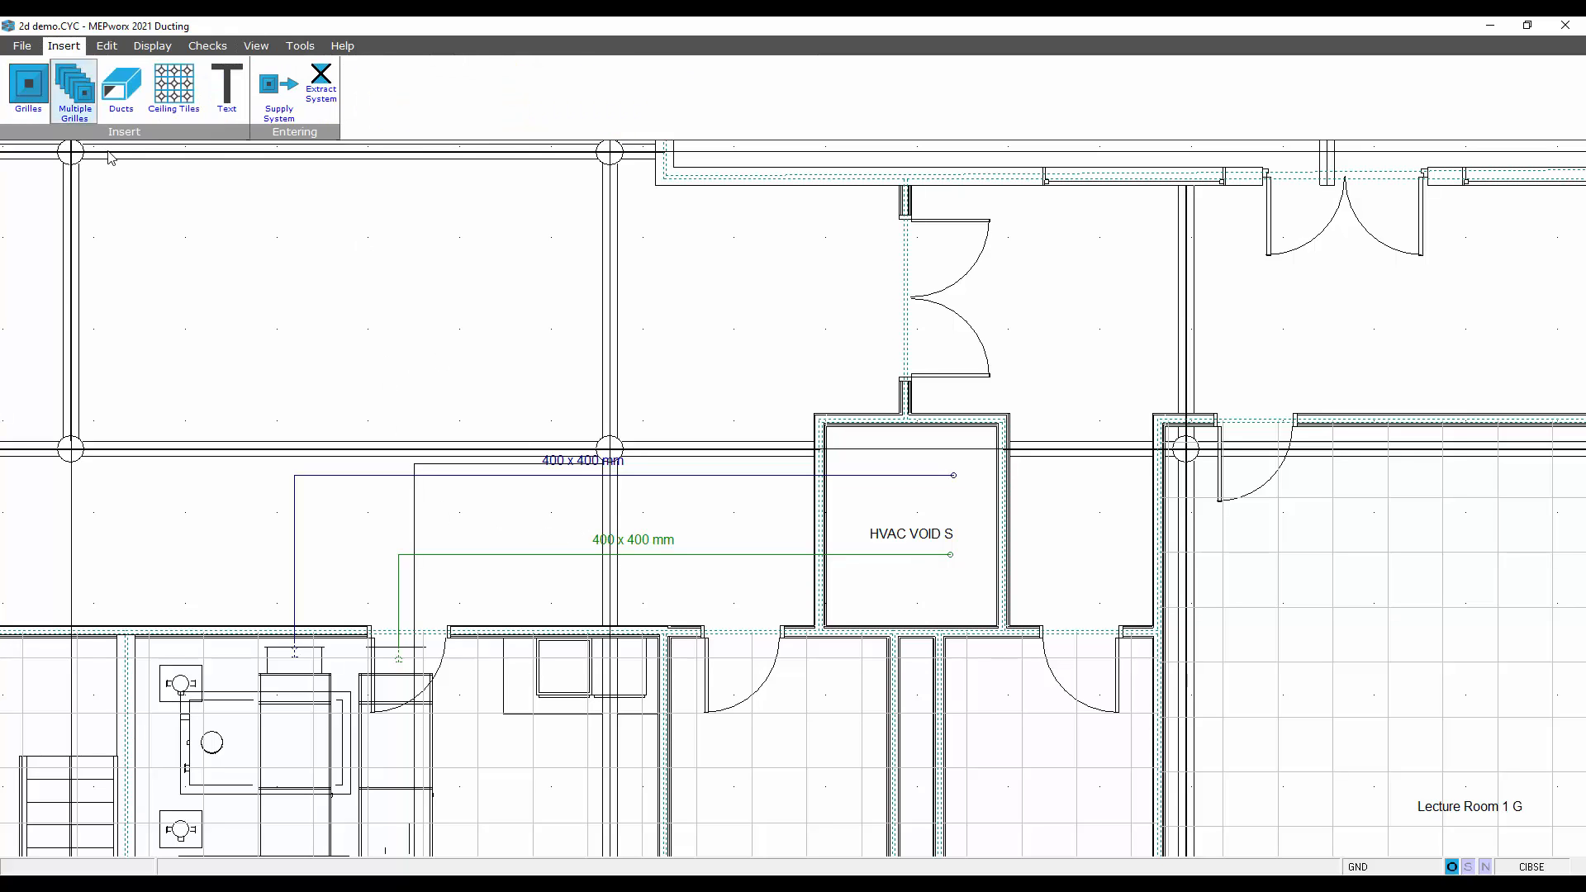
{"action": "left_click", "coordinate": [116, 98]}
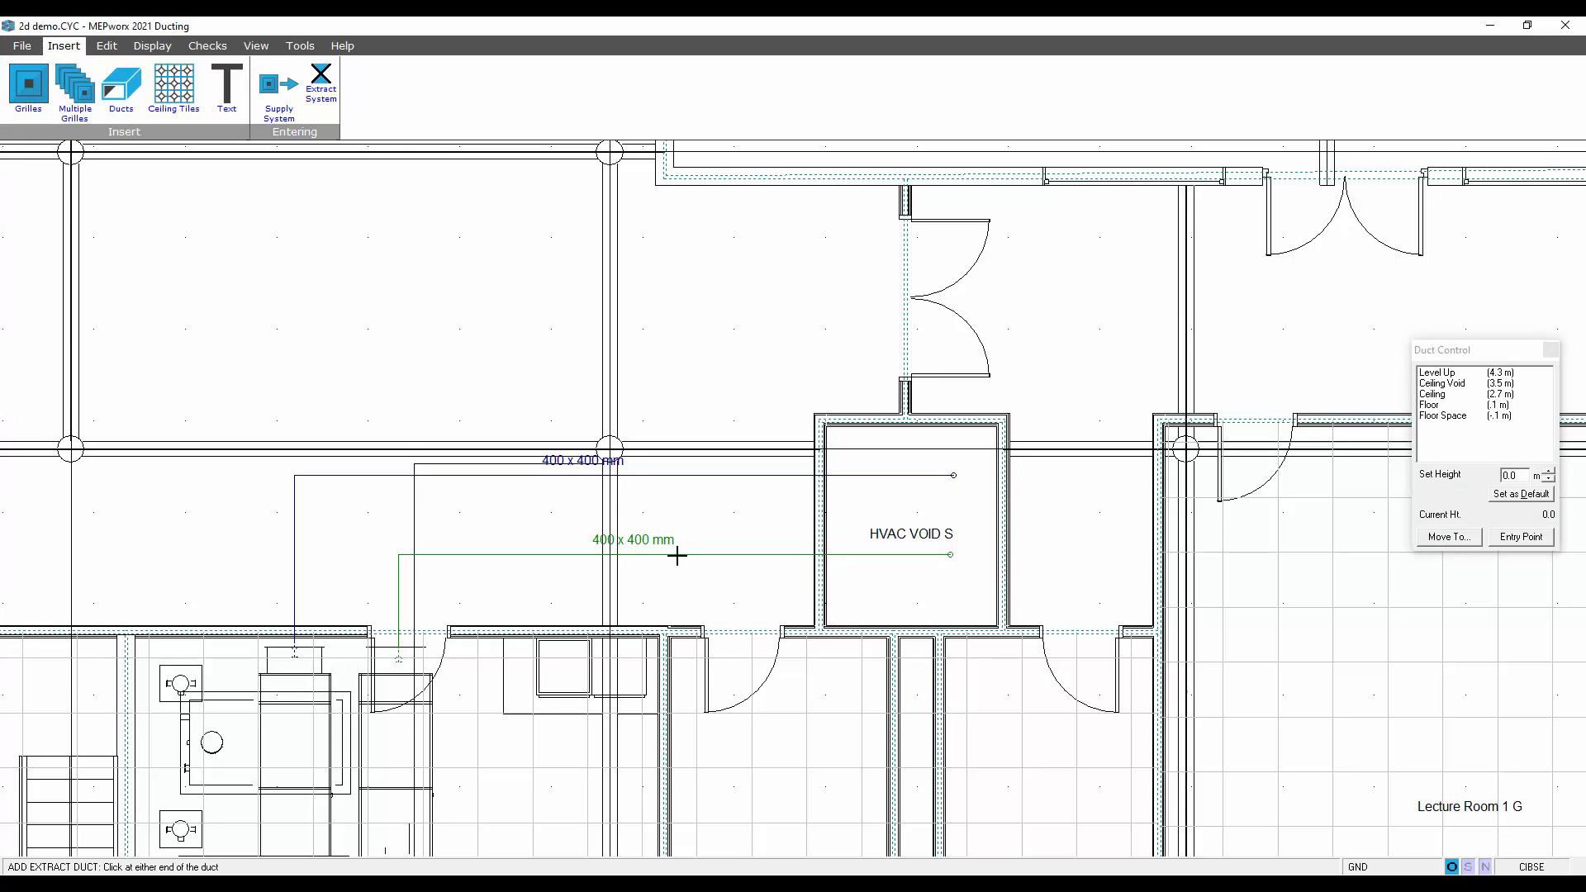
{"action": "key", "text": "Escape"}
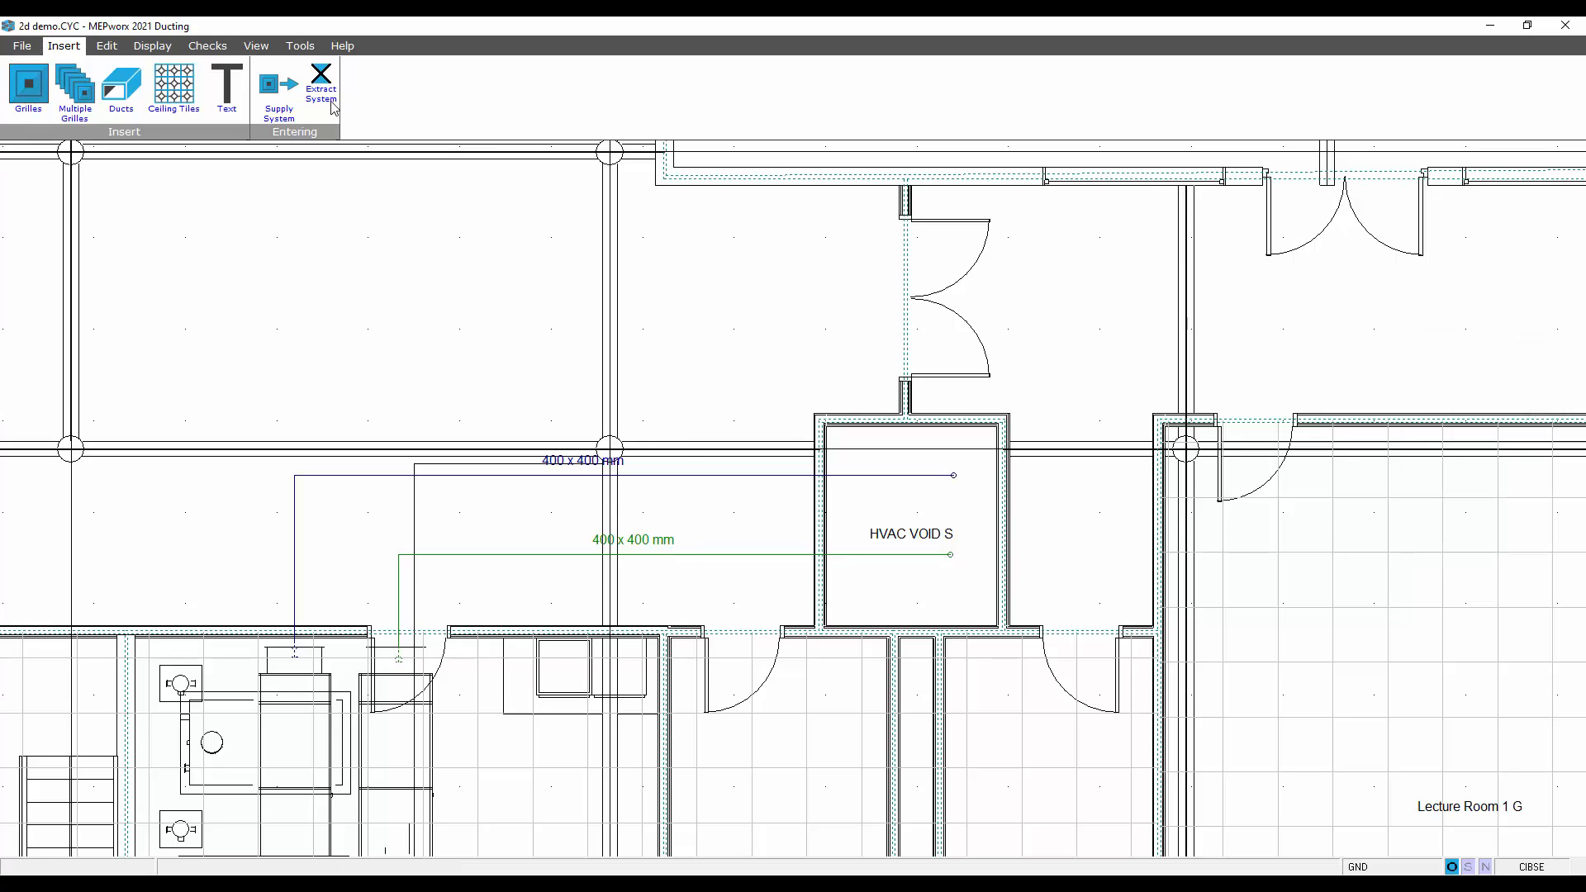
Make the supply system the active entry system and split the ground-floor 400 x 400 mm supply duct between its bend and the HVAC void
{"action": "left_click", "coordinate": [23, 47]}
{"action": "left_click", "coordinate": [60, 51]}
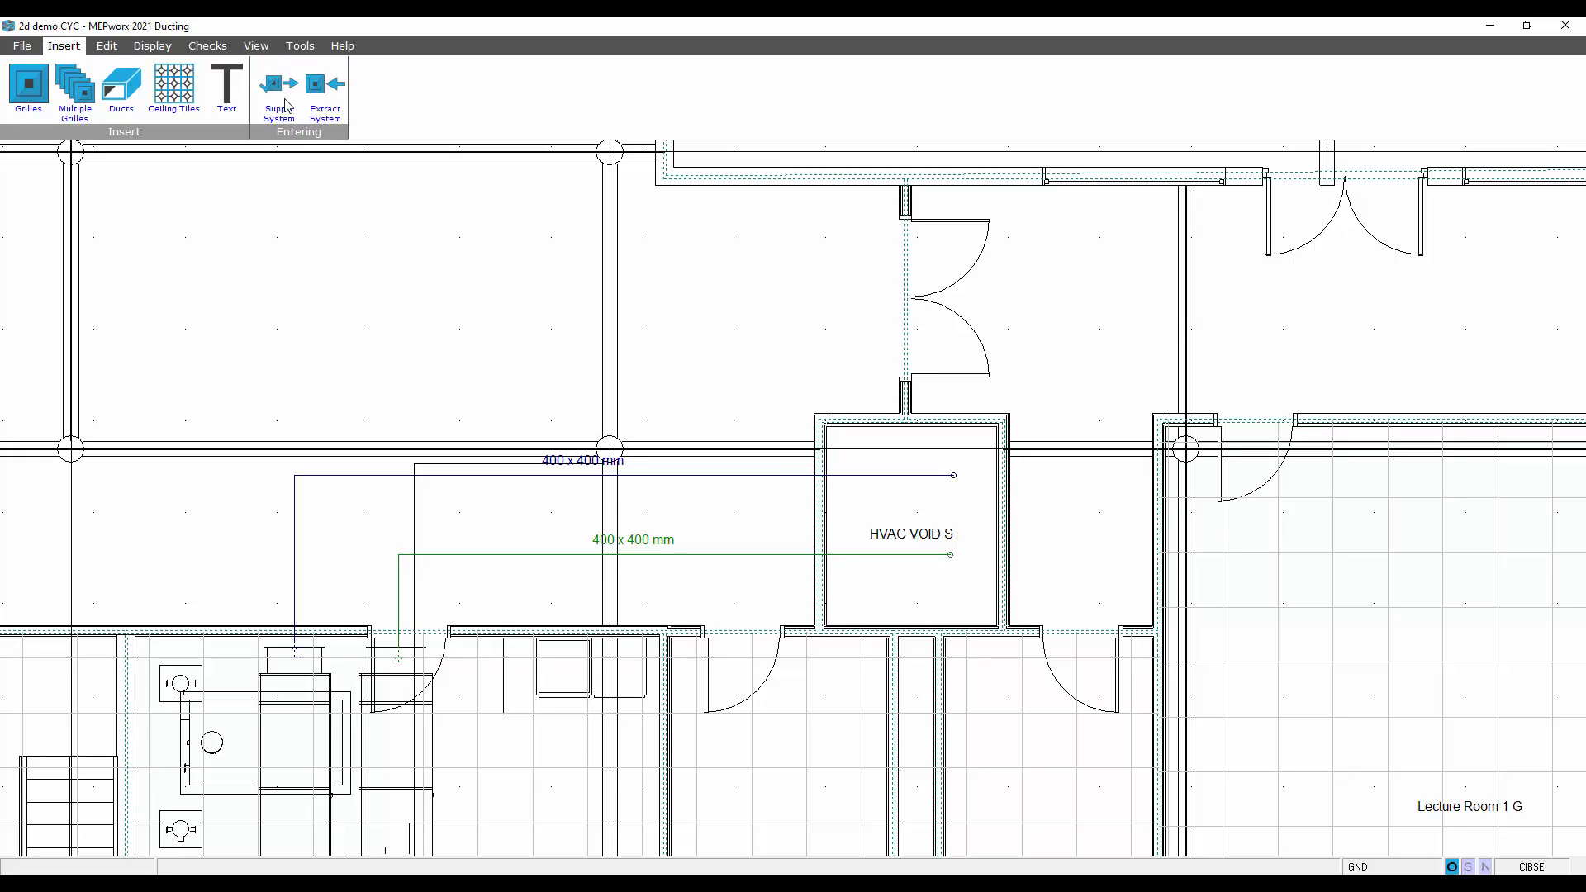
{"action": "left_click", "coordinate": [115, 86]}
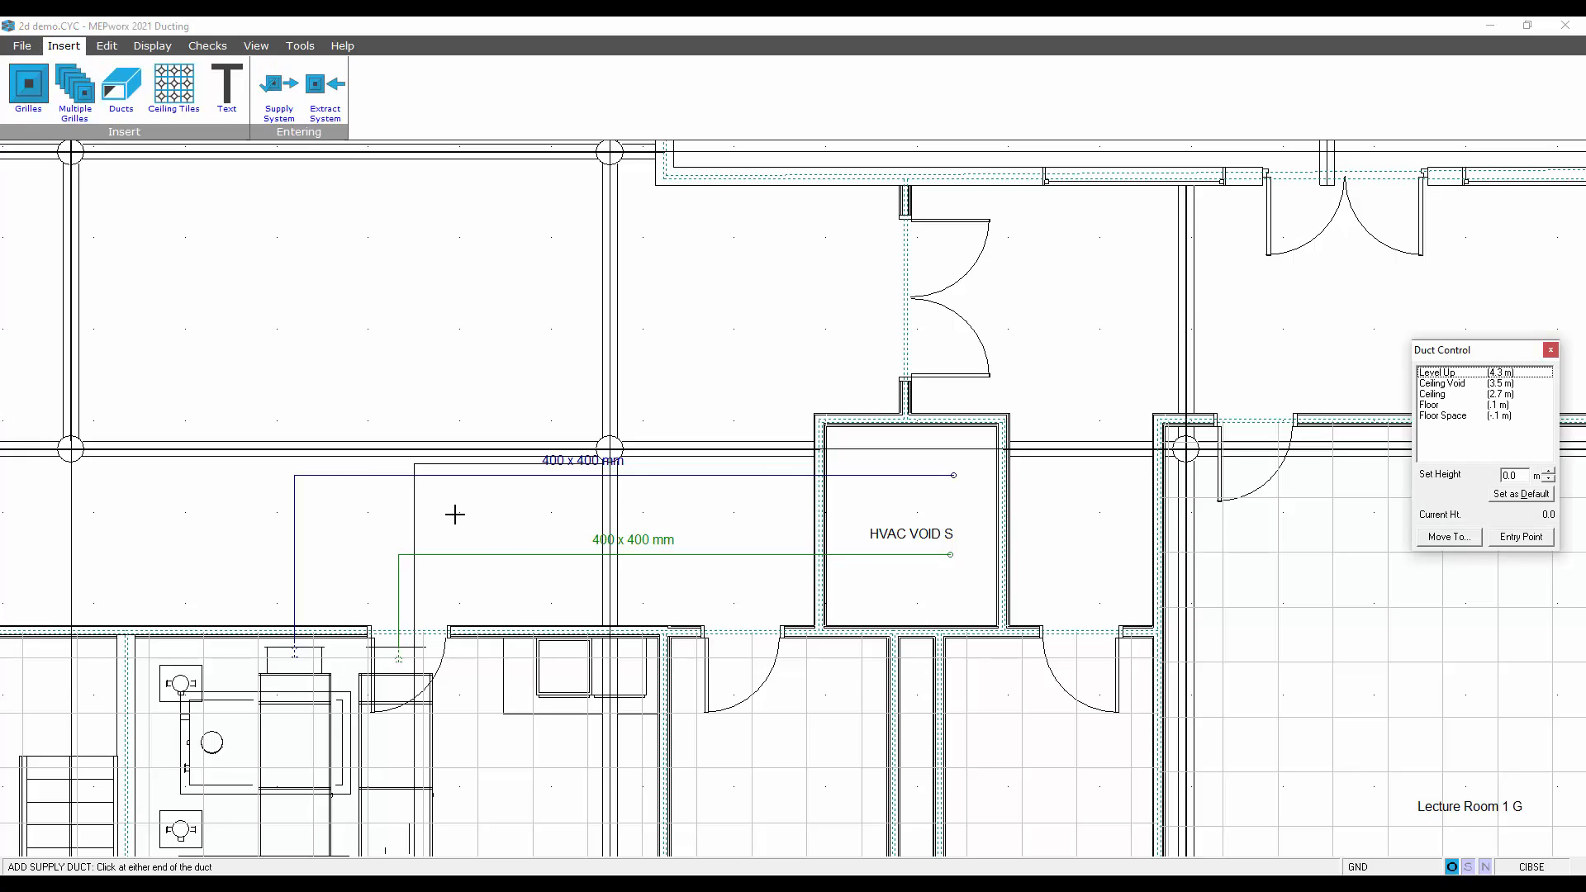
{"action": "left_click", "coordinate": [512, 555]}
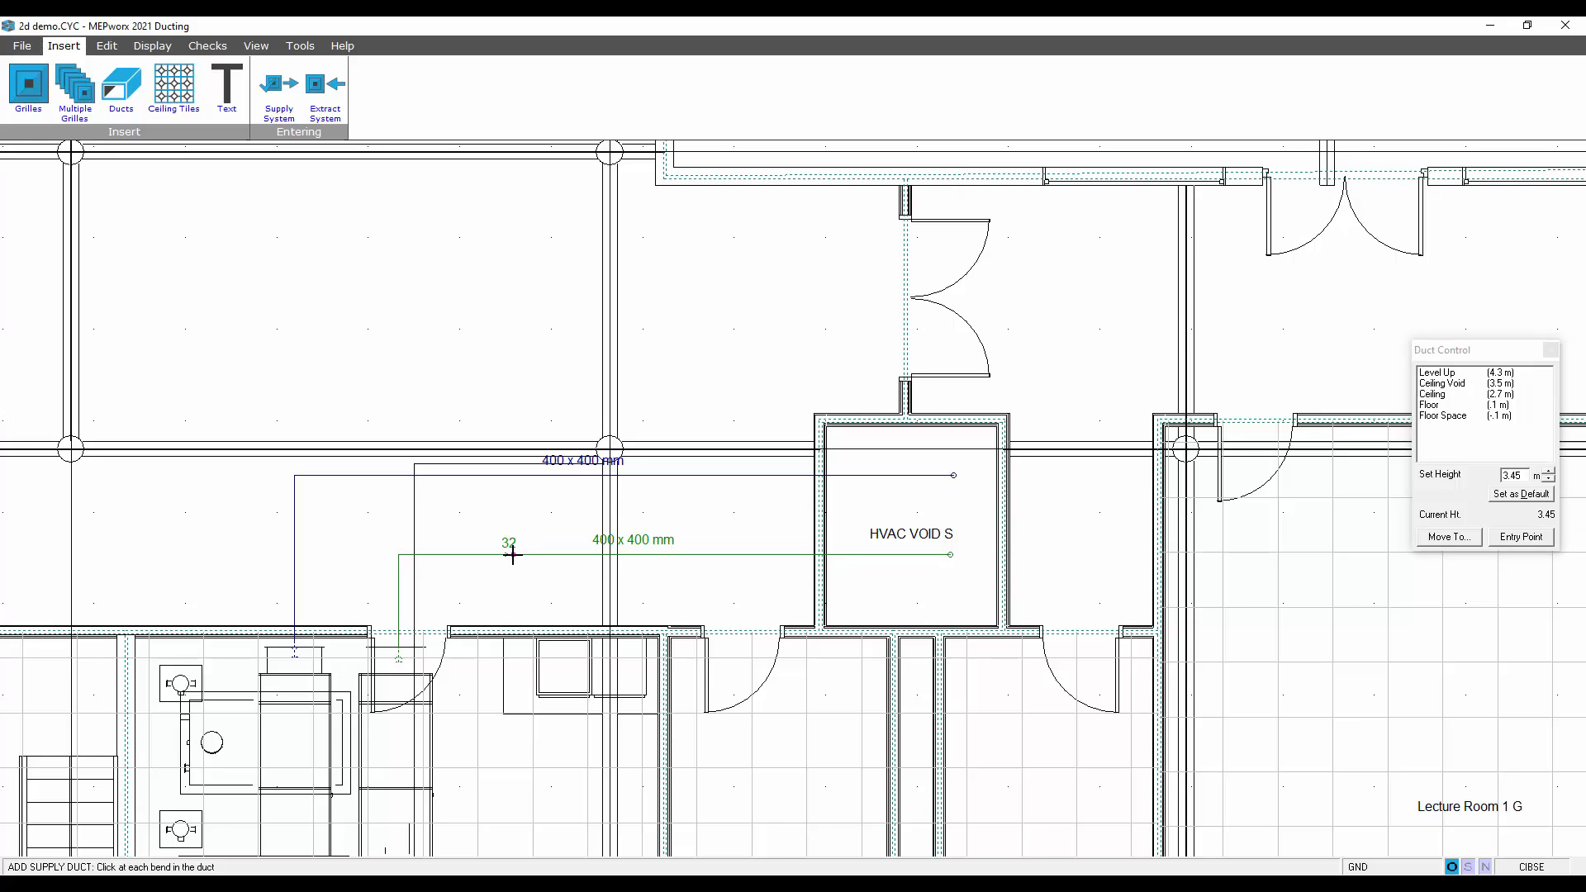
{"action": "key", "text": "Escape"}
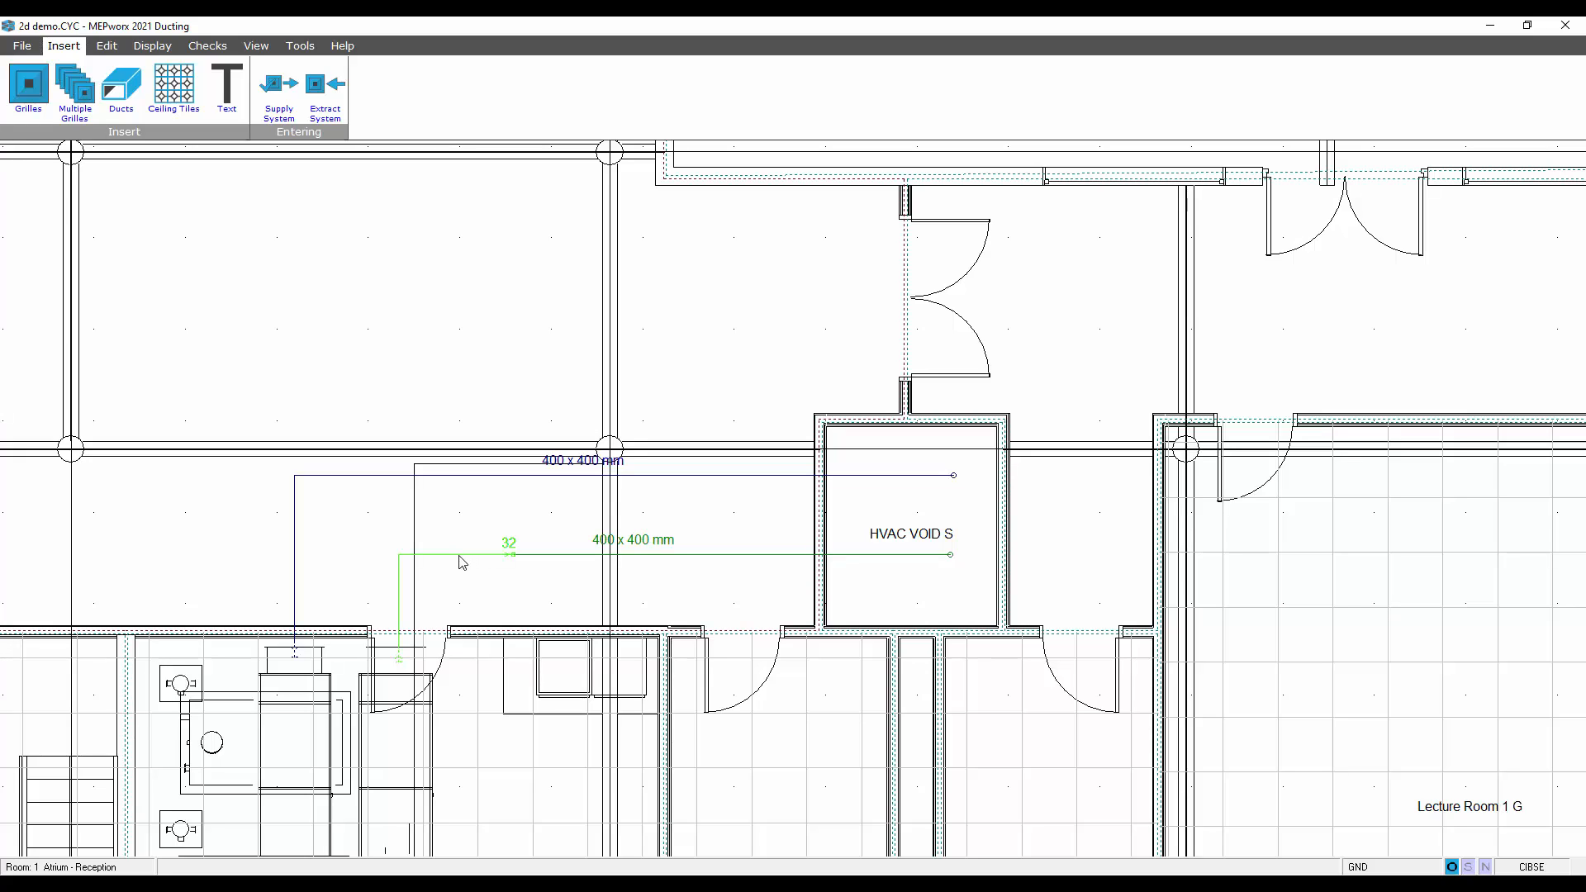
Insert a Special fitting with a 200 Pa pressure drop on the supply duct between the split point and the bend
{"action": "left_click", "coordinate": [107, 45]}
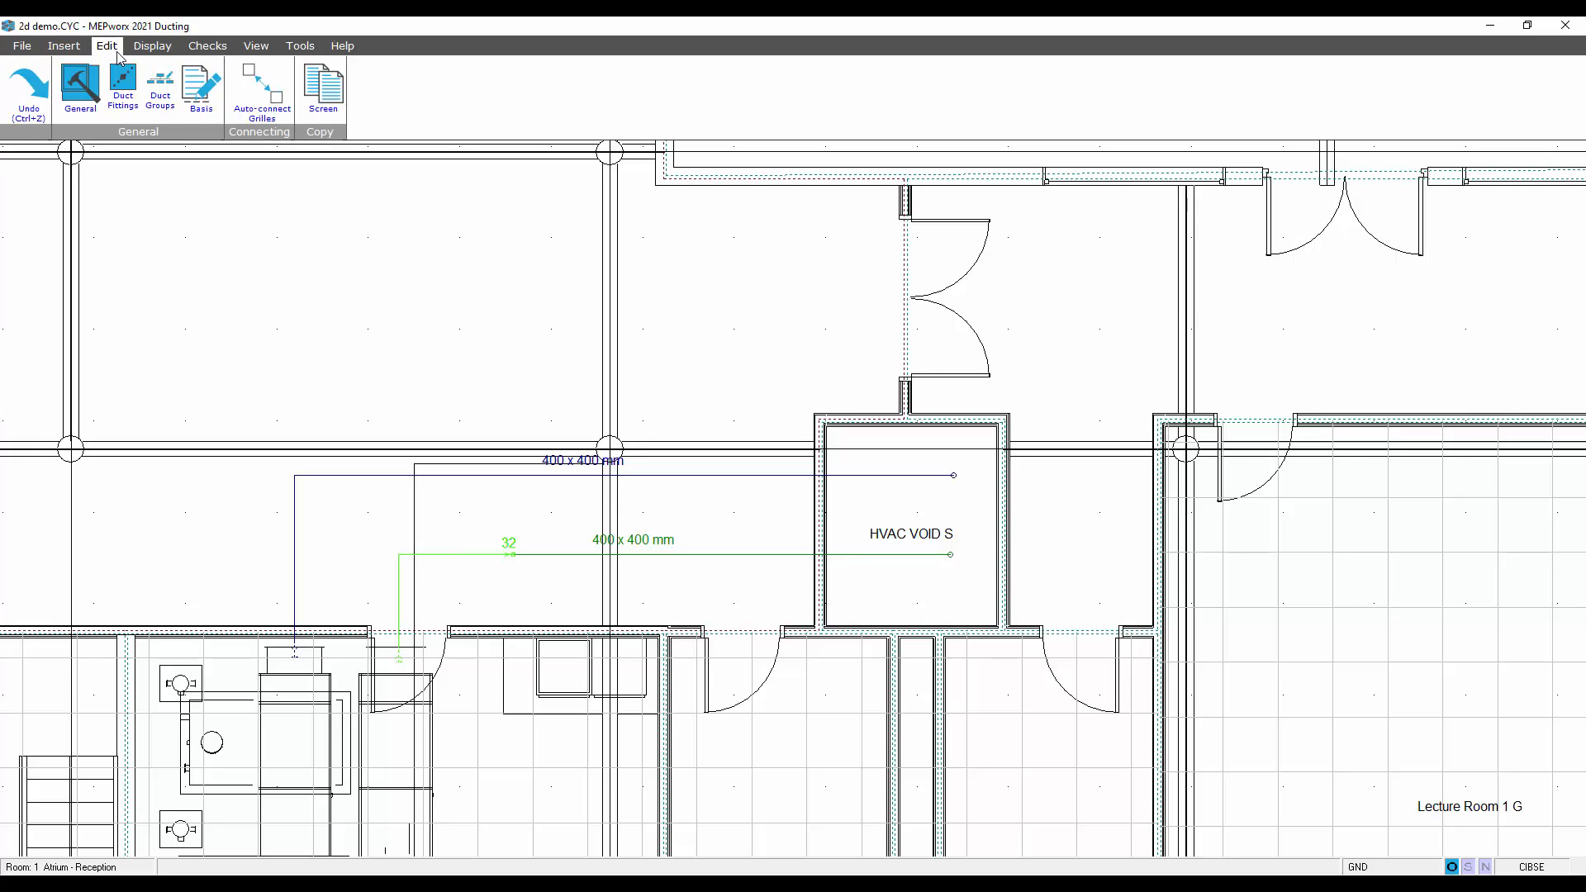
{"action": "left_click", "coordinate": [123, 82]}
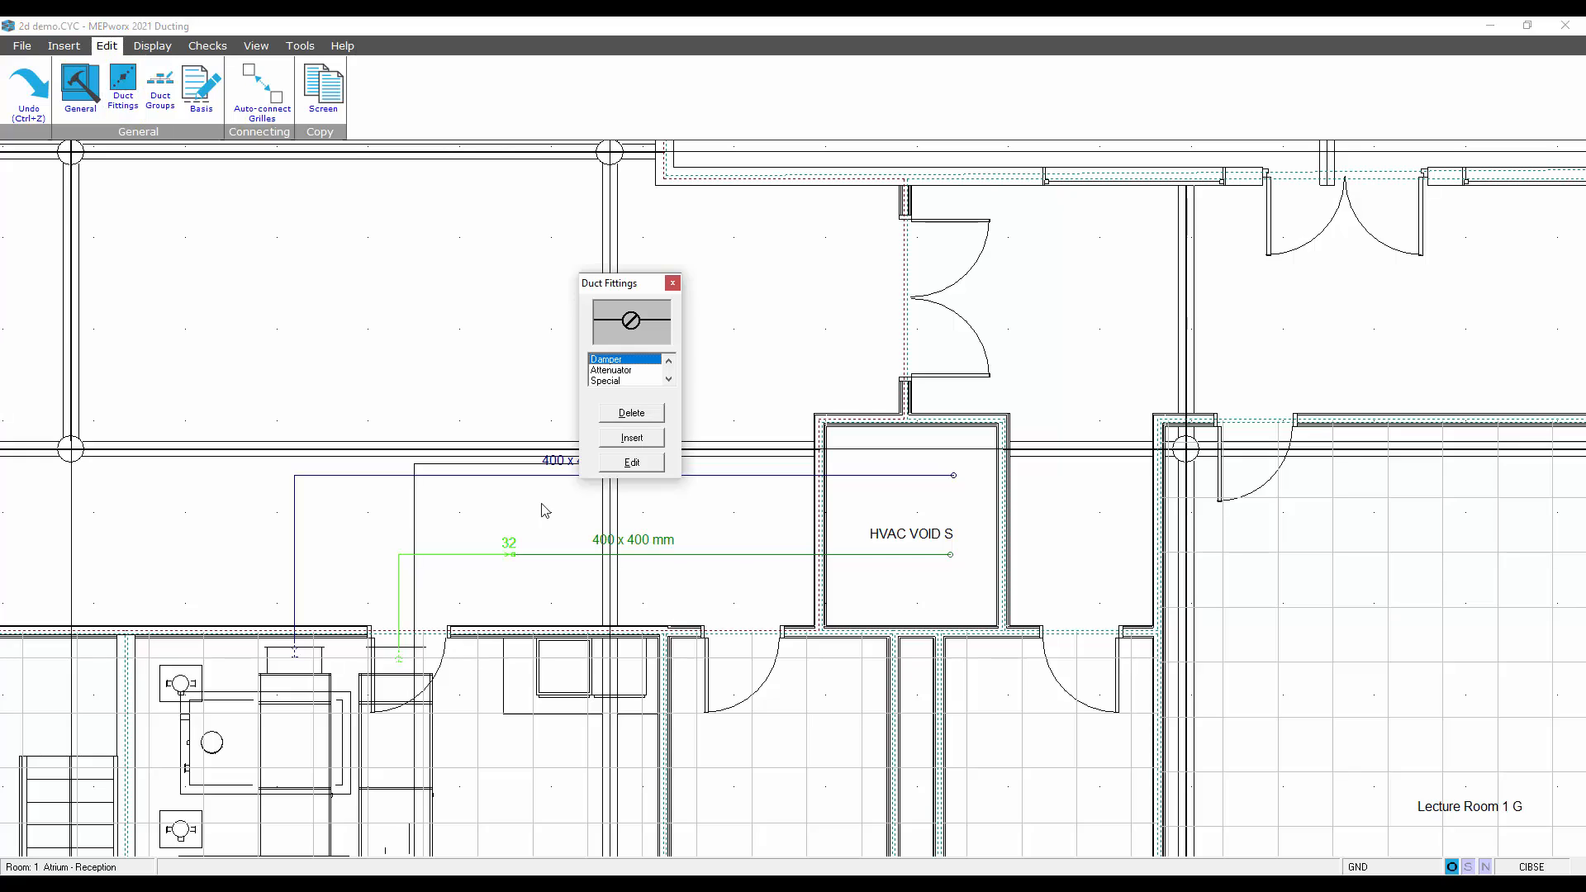
{"action": "left_click", "coordinate": [621, 380]}
{"action": "left_click", "coordinate": [653, 440]}
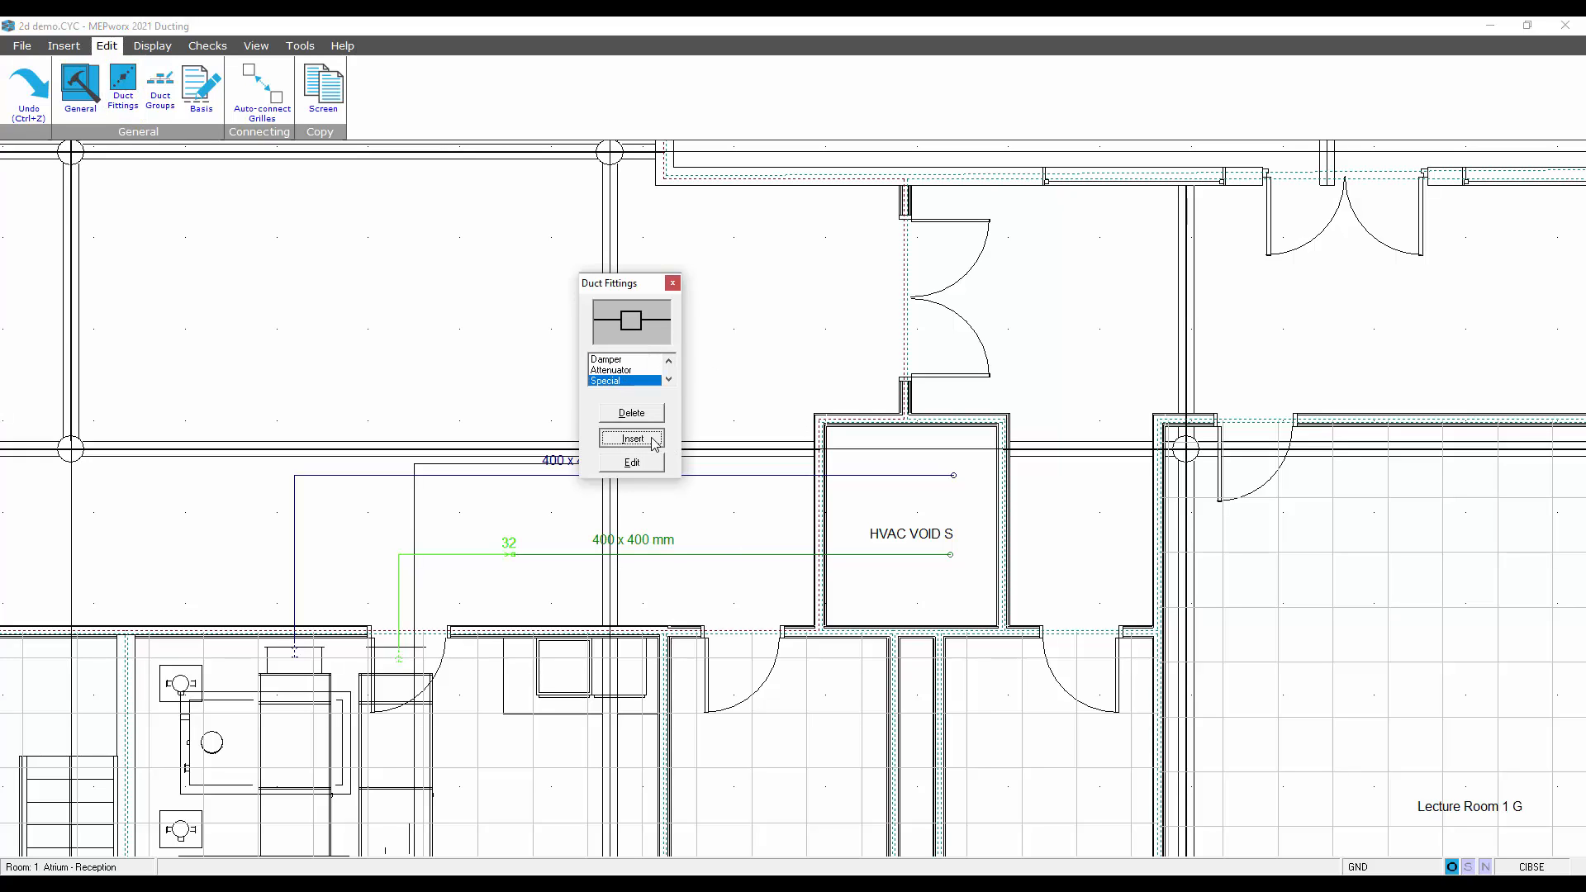
{"action": "left_click", "coordinate": [451, 556]}
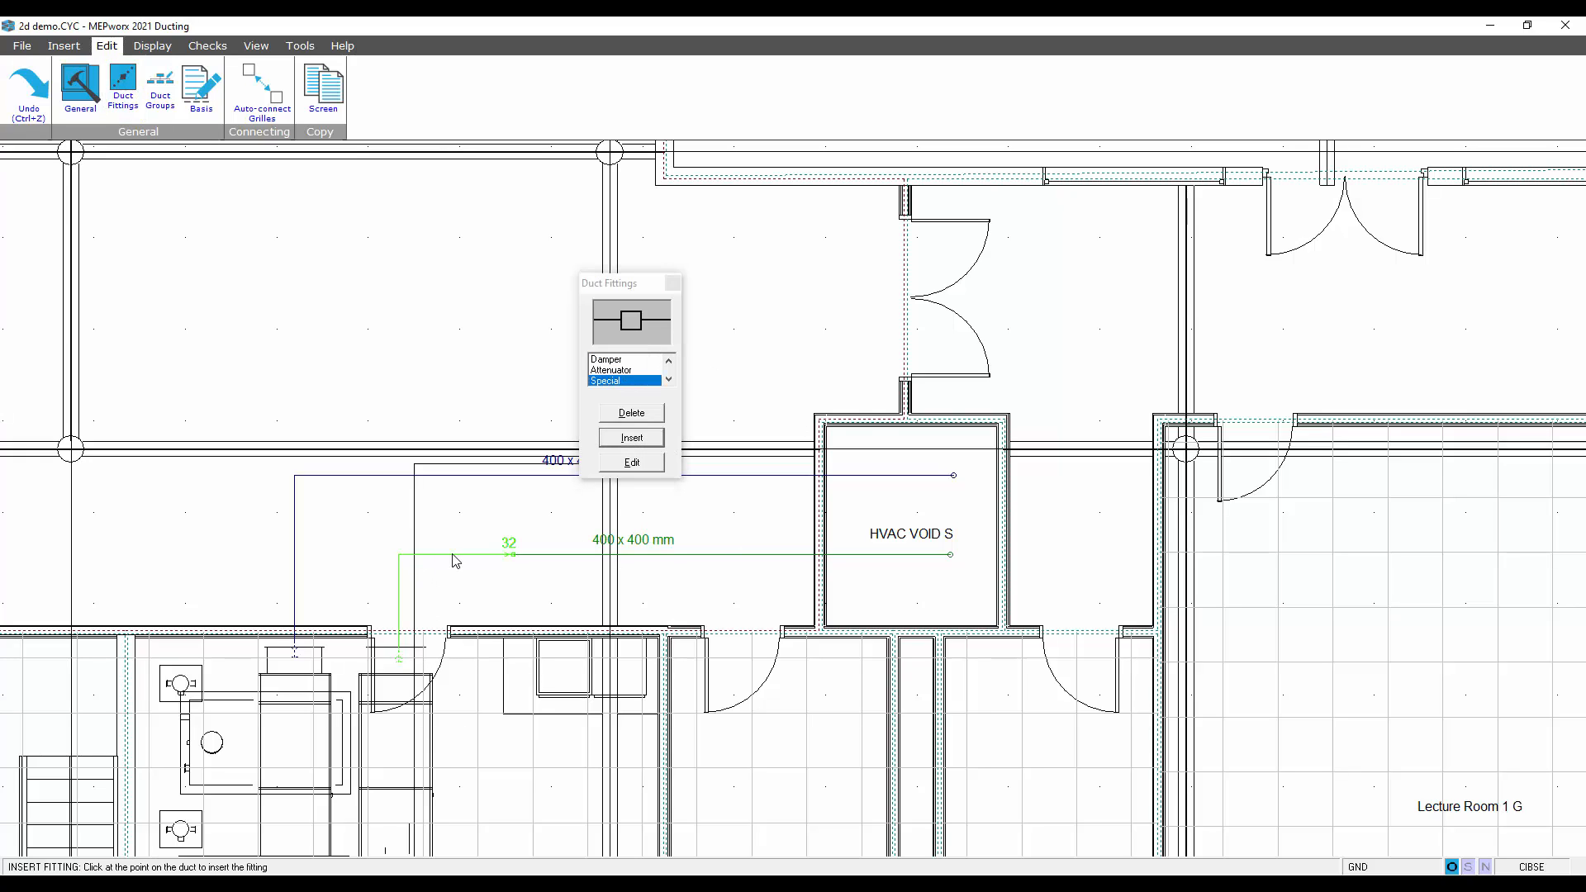
{"action": "left_click", "coordinate": [727, 429]}
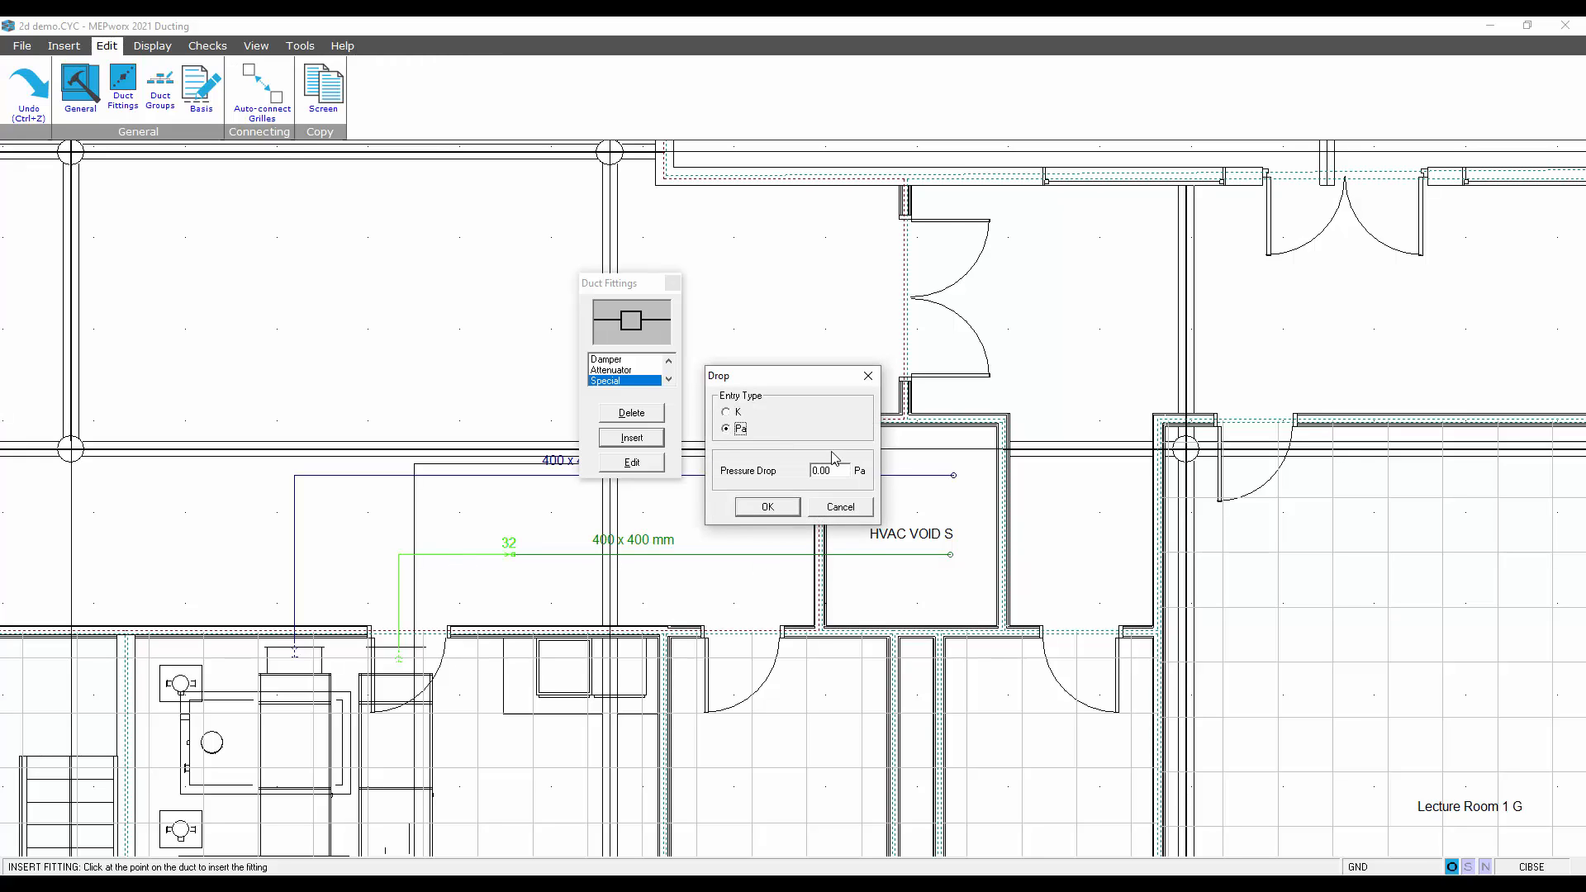
{"action": "double_click", "coordinate": [845, 470]}
{"action": "type", "text": "2000"}
{"action": "key", "text": "BackSpace"}
{"action": "left_click", "coordinate": [781, 509]}
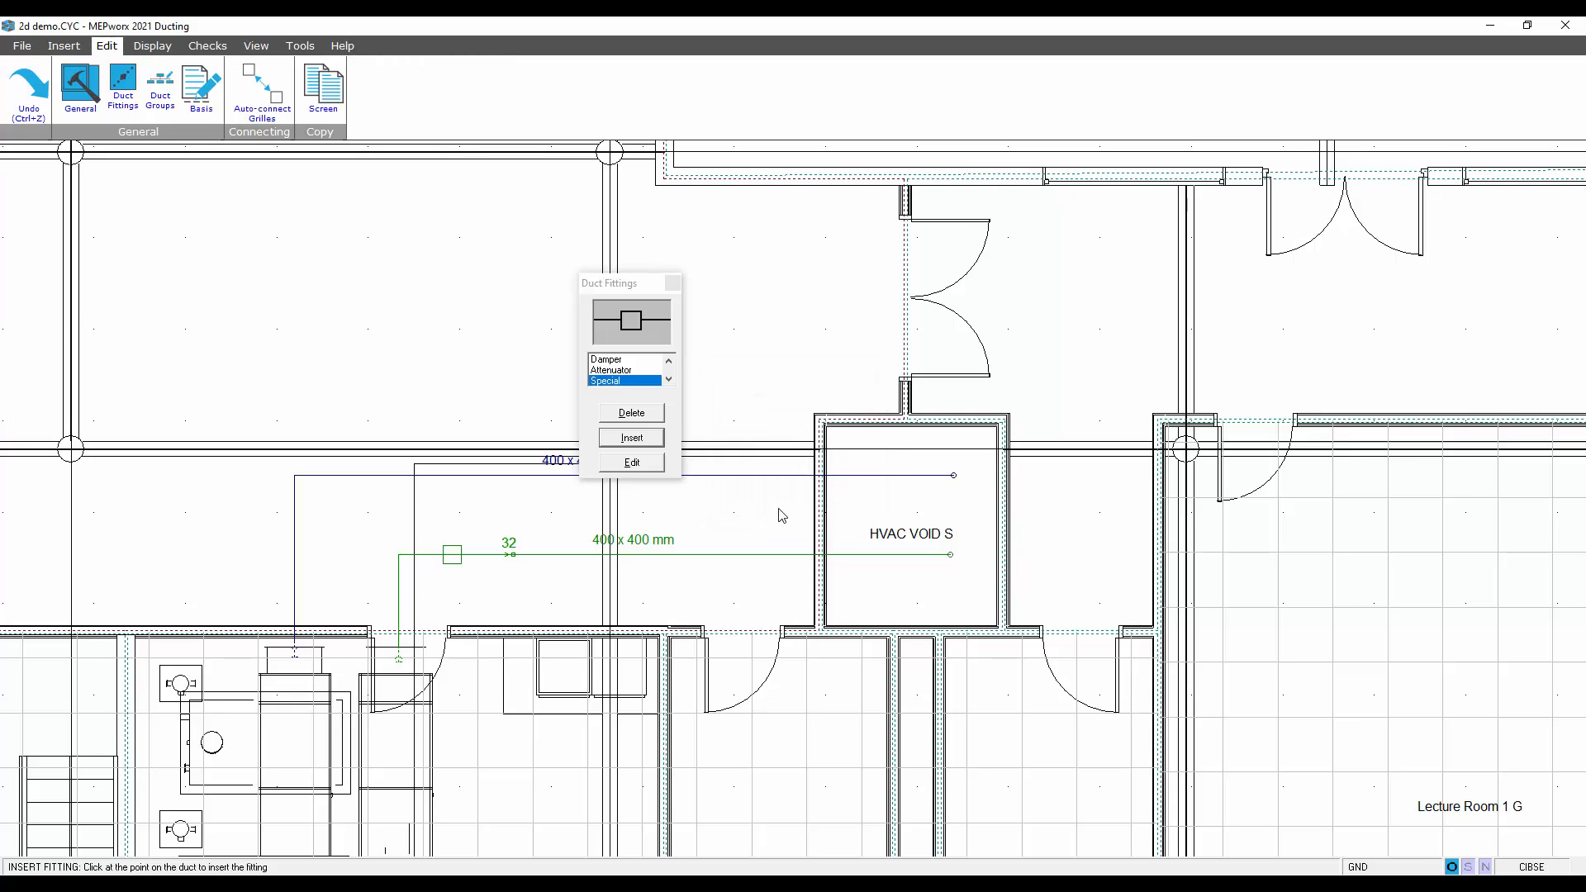
{"action": "left_click", "coordinate": [672, 283]}
Recalculate the supply system with the special fitting included
{"action": "left_click", "coordinate": [157, 47]}
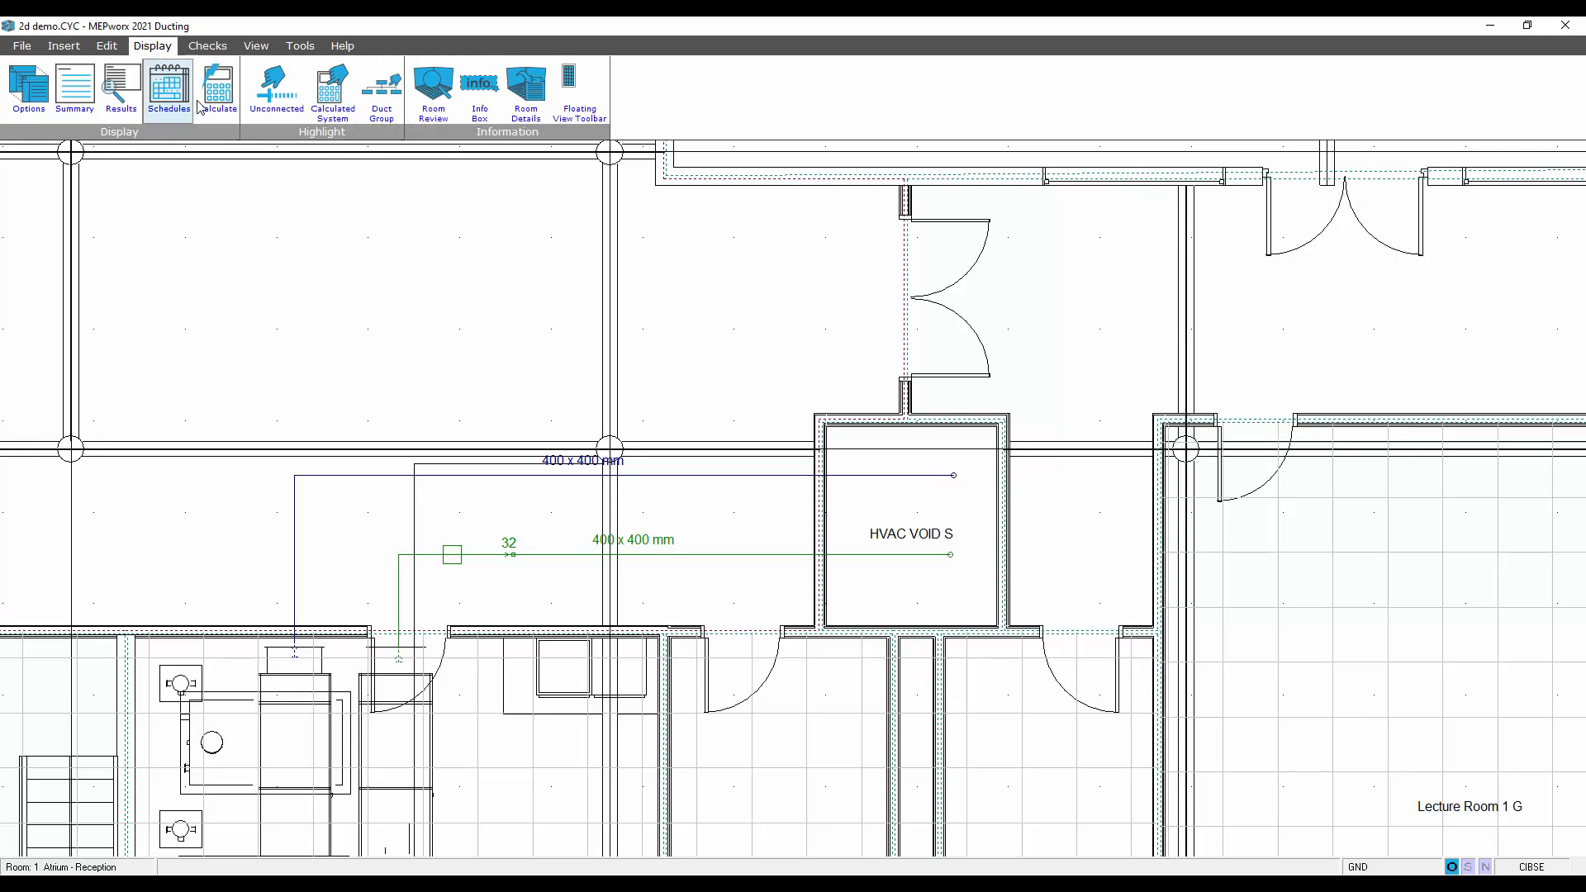
{"action": "left_click", "coordinate": [217, 87]}
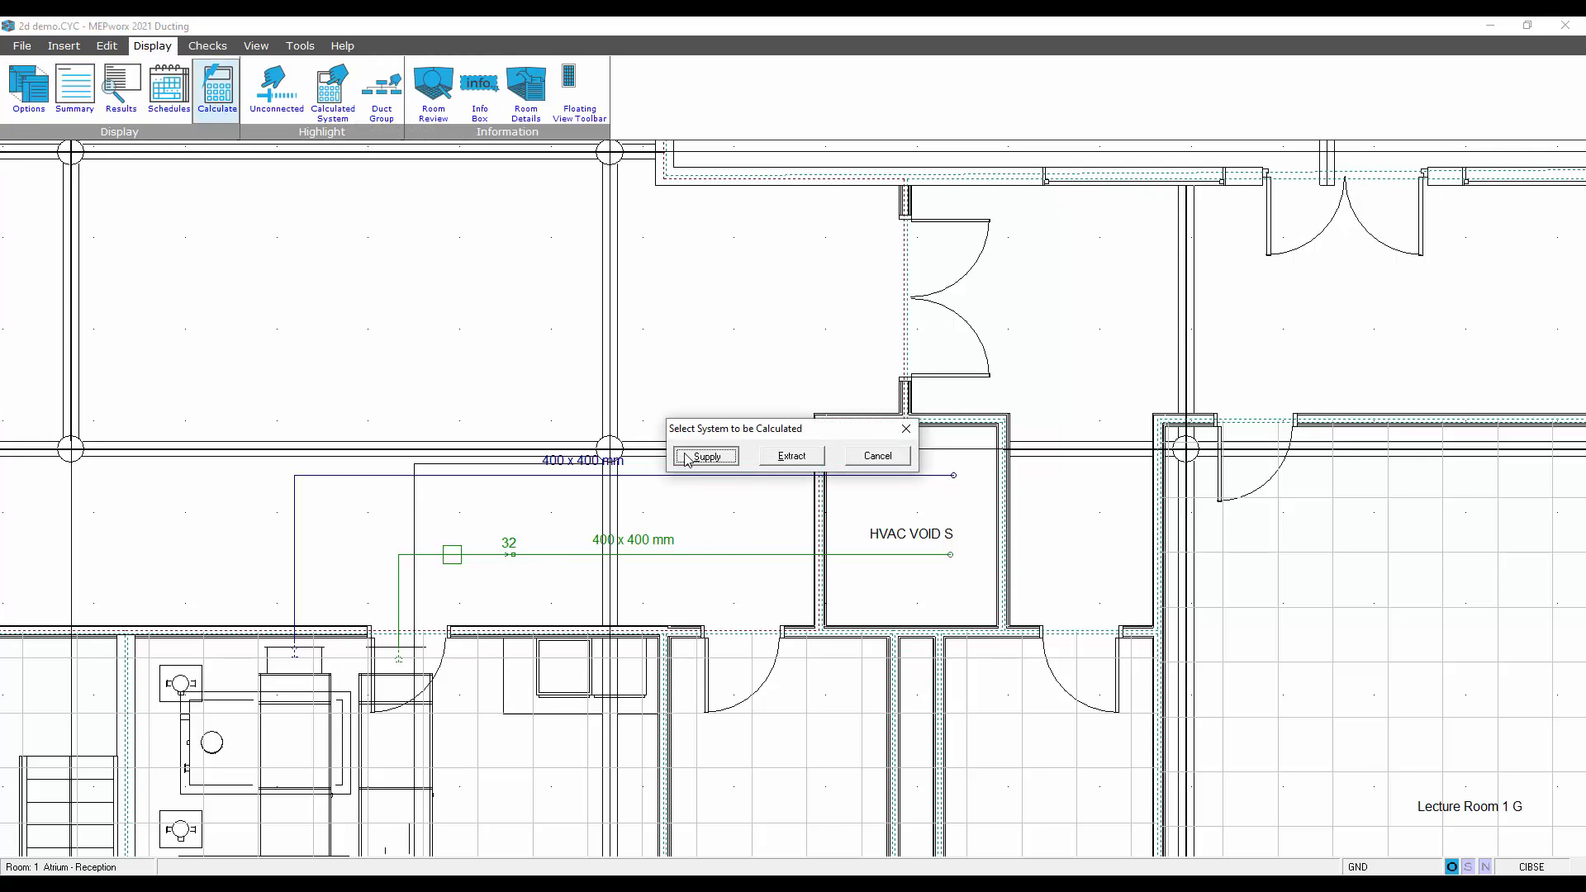
{"action": "left_click", "coordinate": [707, 456]}
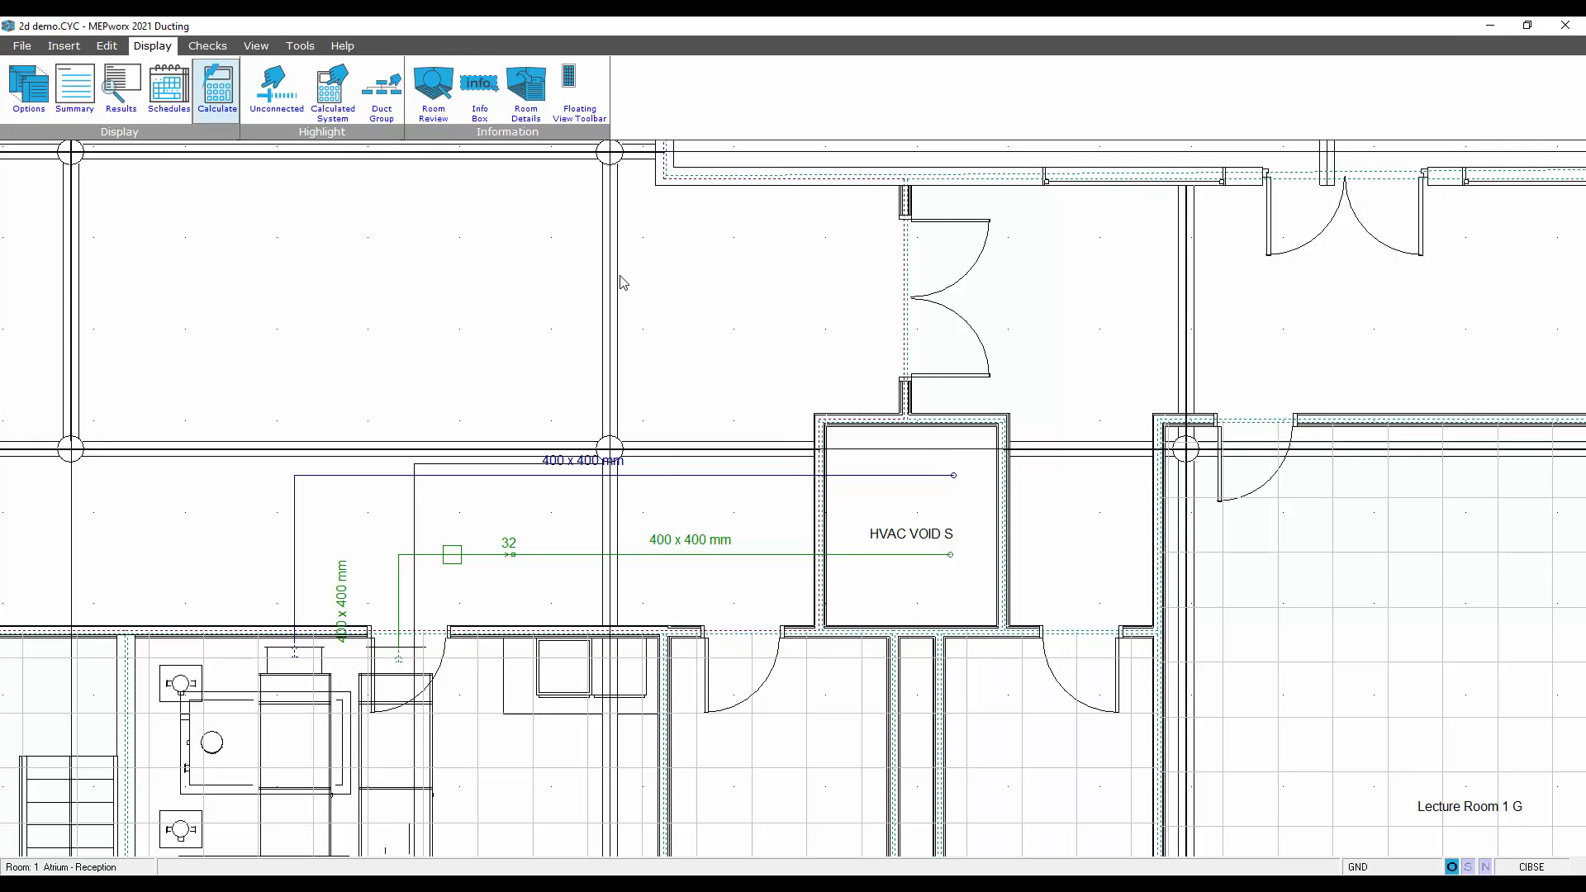